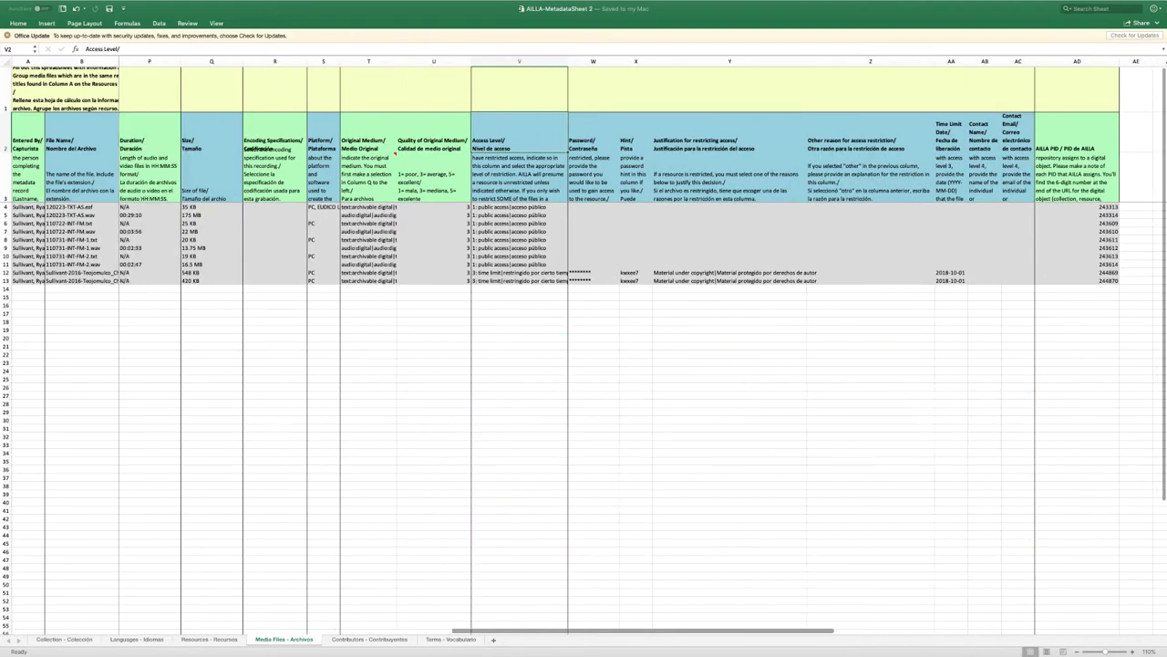
# - Review the File Name header and its instructions in column B of the Media Files sheet
pyautogui.hscroll(-8, 638, 365)
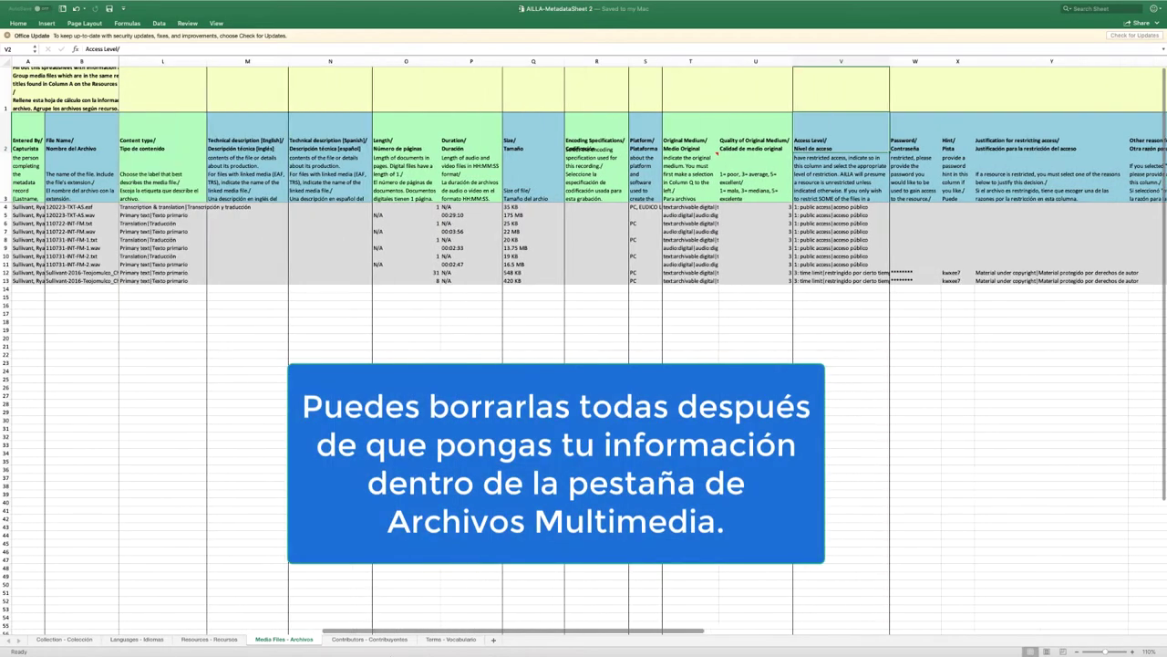
pyautogui.hscroll(-6, 638, 365)
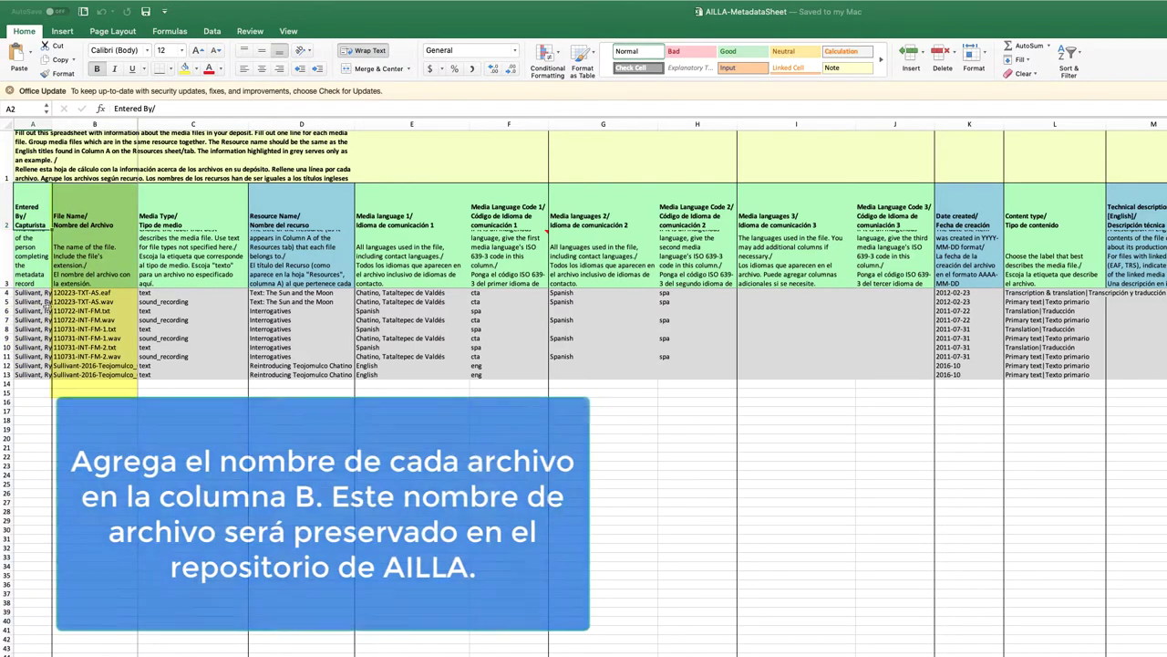
pyautogui.click(116, 215)
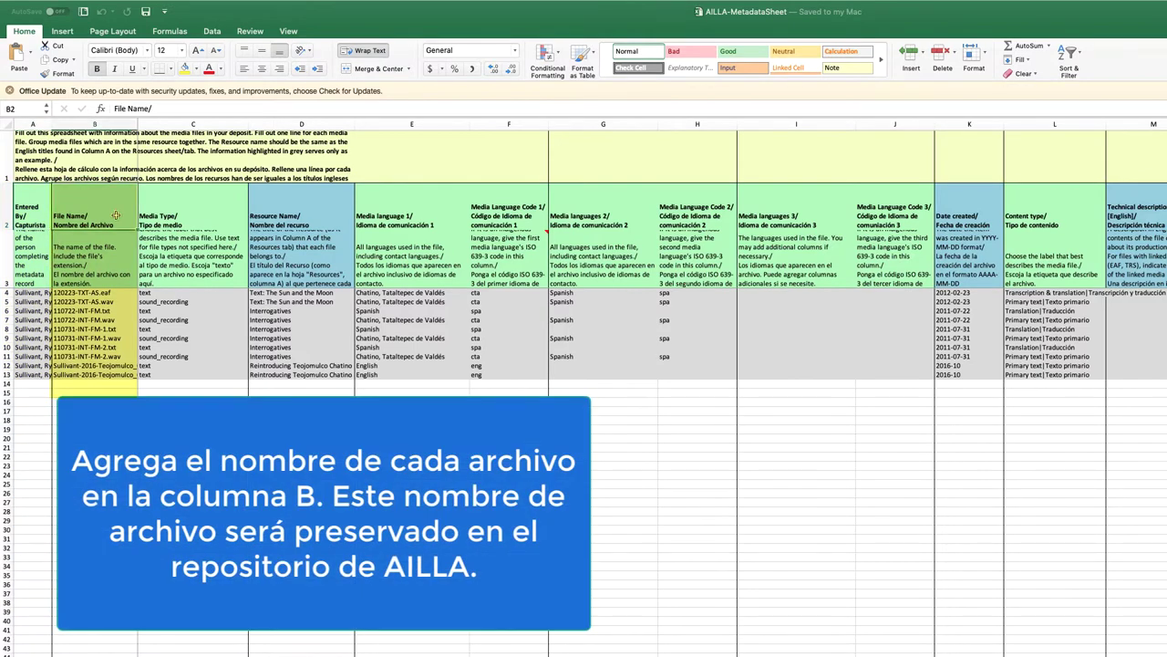
pyautogui.click(117, 245)
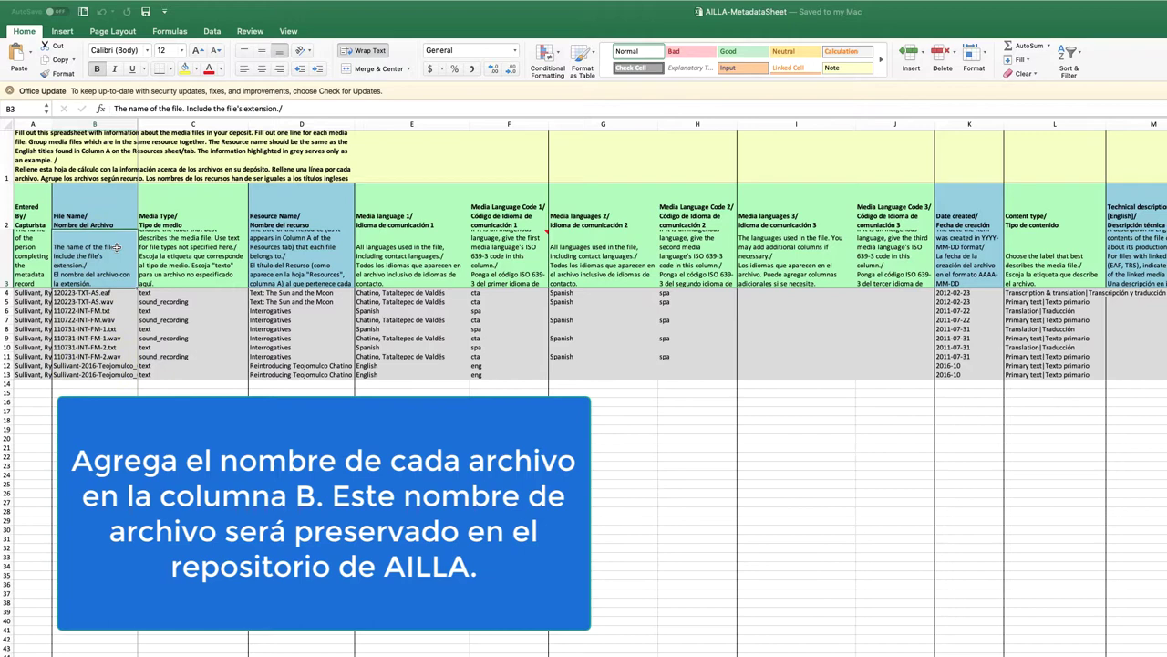
pyautogui.click(123, 224)
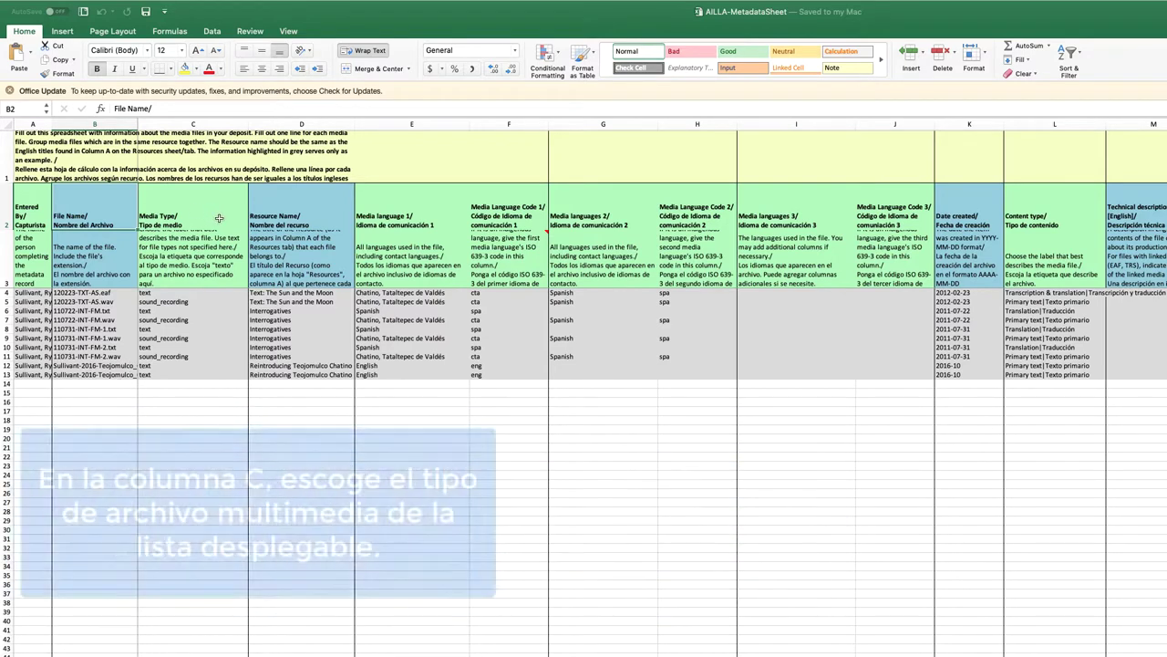
# - Review the Media Type header and its instructions in column C
pyautogui.click(219, 218)
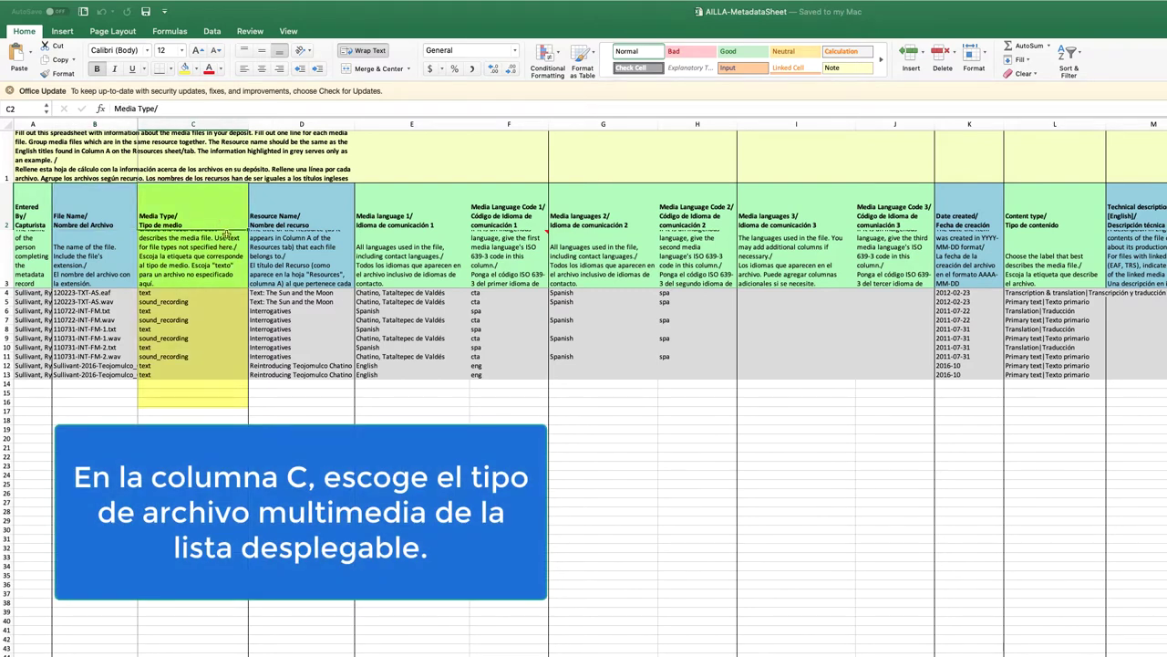
pyautogui.click(232, 264)
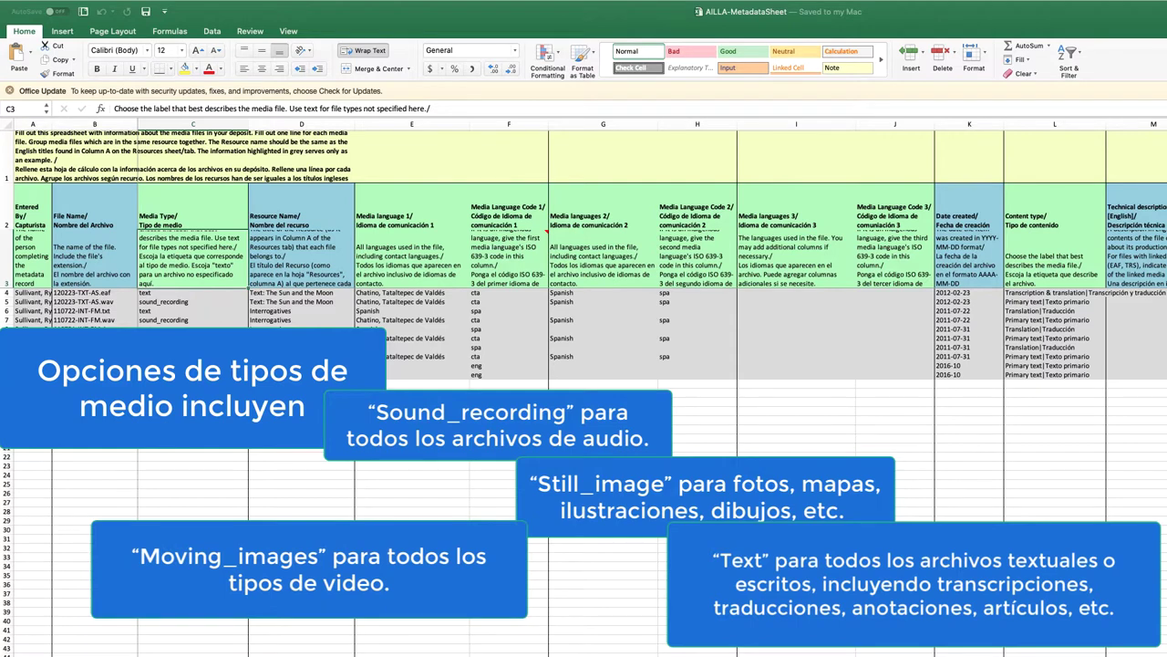
pyautogui.click(216, 219)
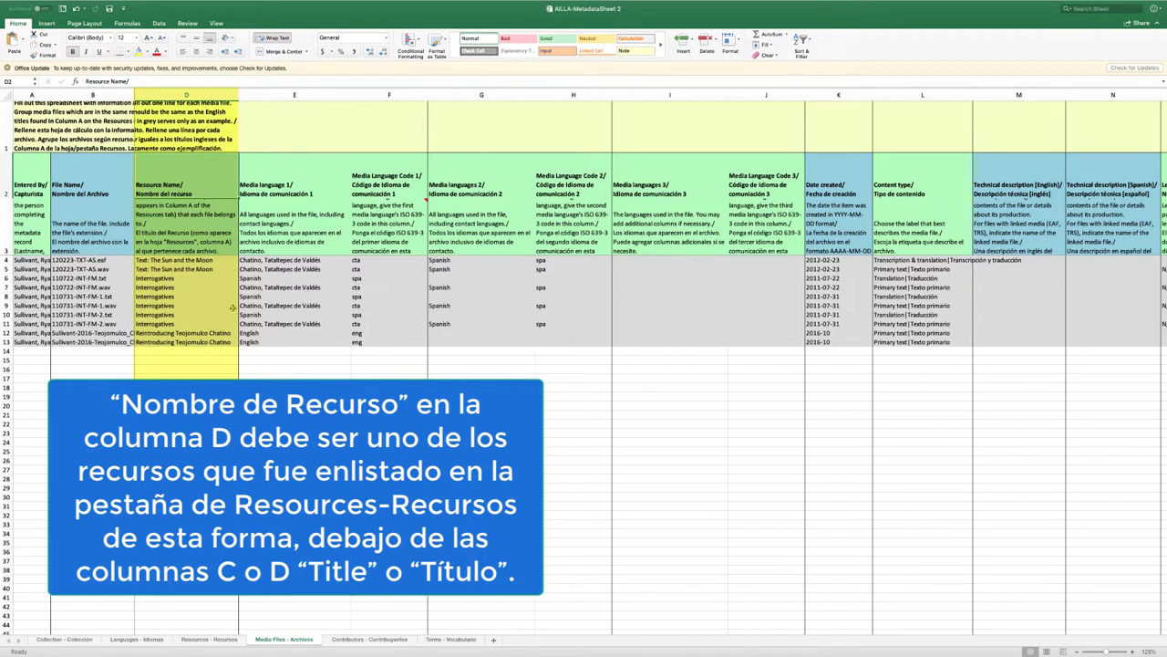
# - Examine the example entries in the Resource Name column for several media files, ending at the column's header
pyautogui.click(226, 261)
pyautogui.click(219, 279)
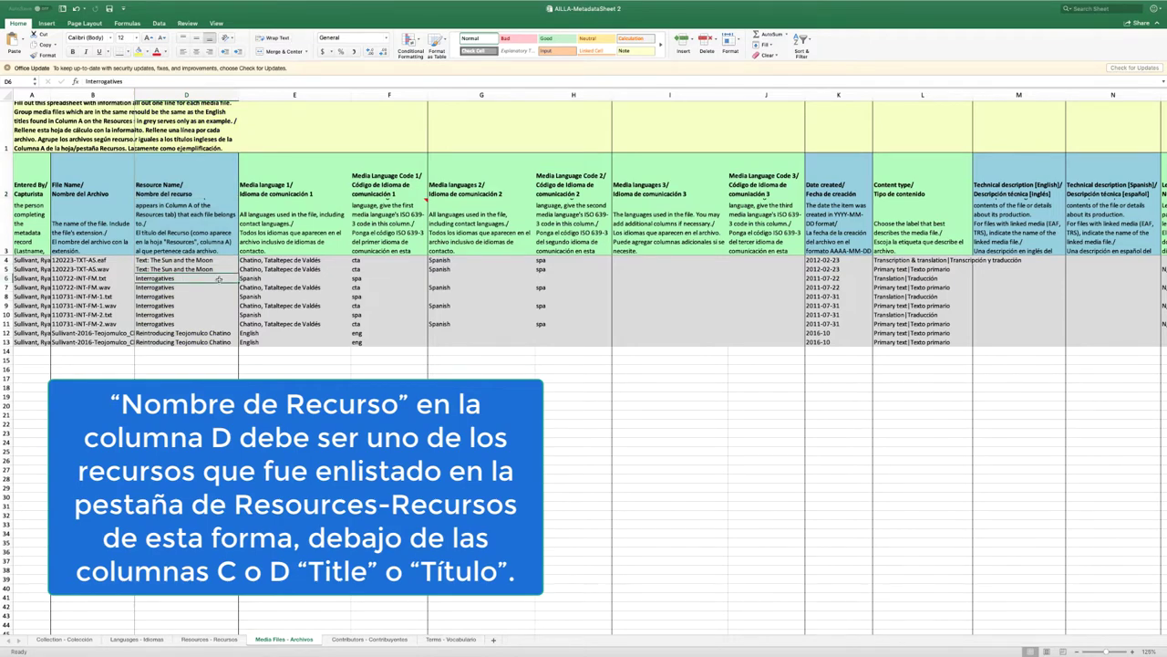
pyautogui.click(218, 287)
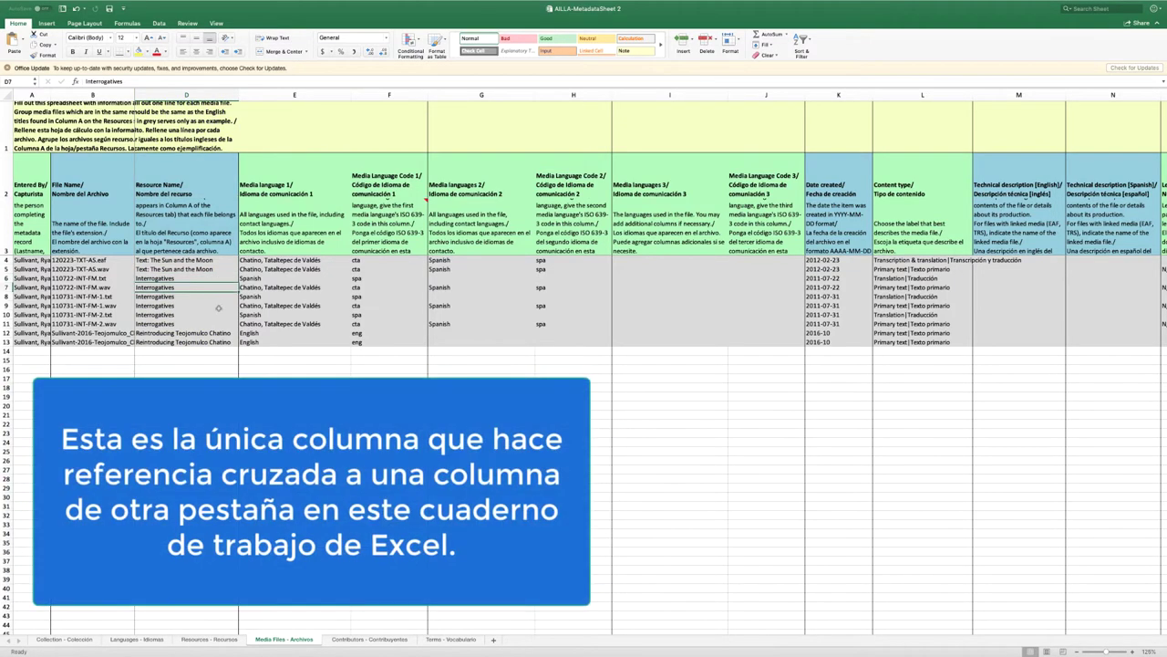
pyautogui.click(227, 333)
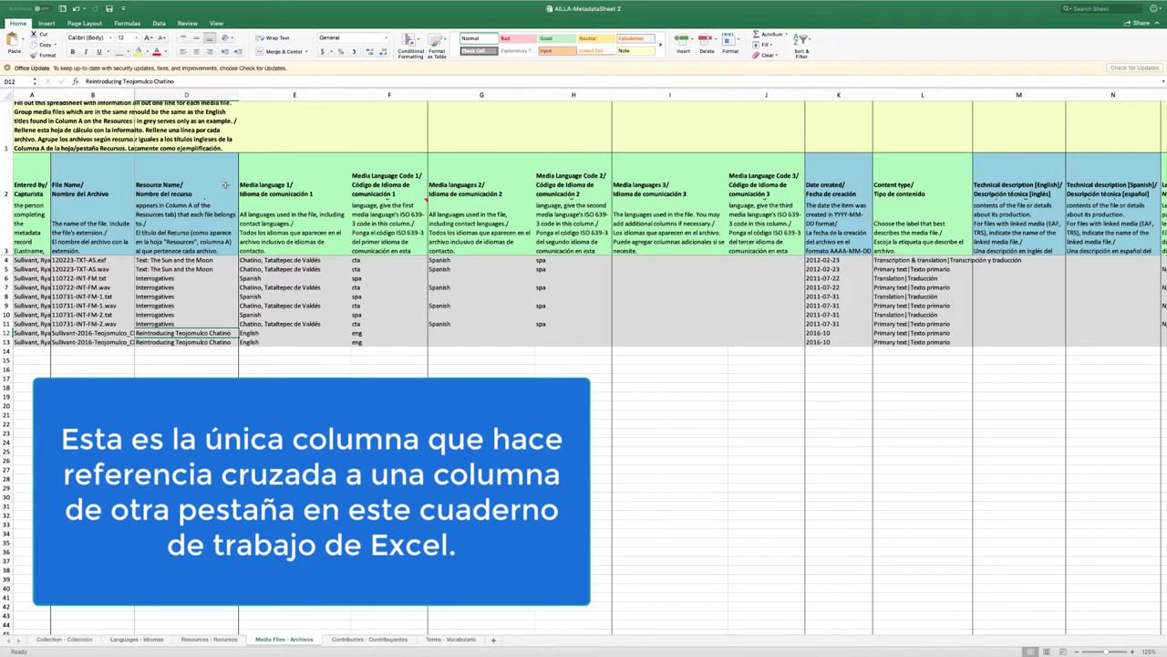
pyautogui.click(225, 185)
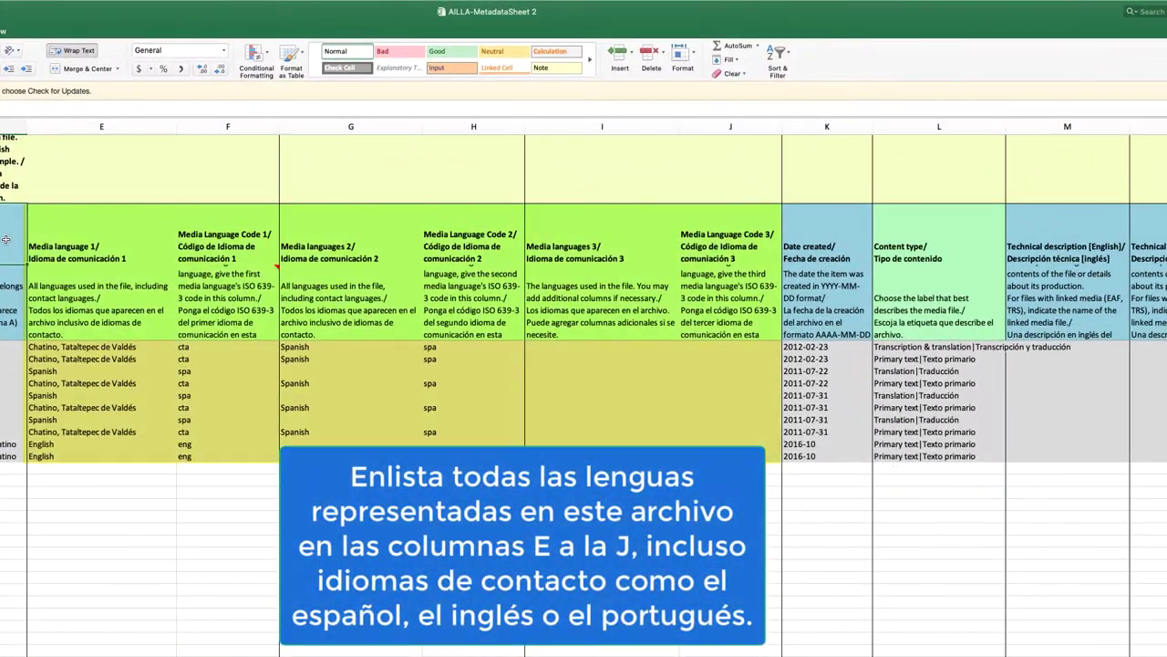
# - Review the Media language and language code columns, and the example dates in the Date created column
pyautogui.click(136, 225)
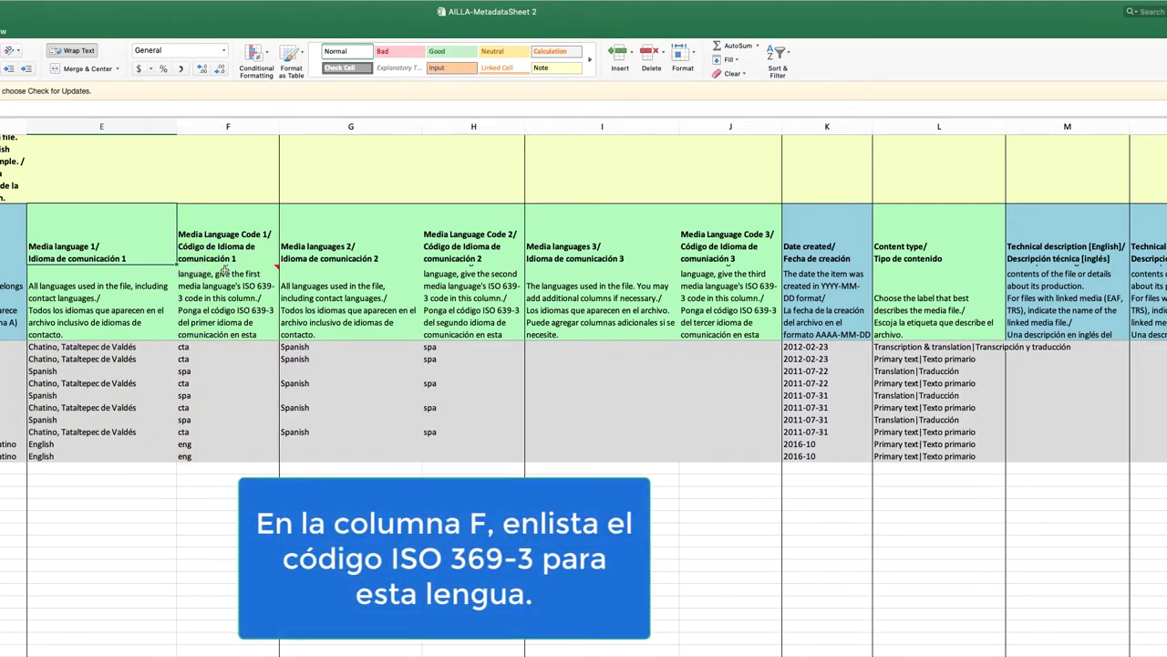
pyautogui.moveTo(378, 273)
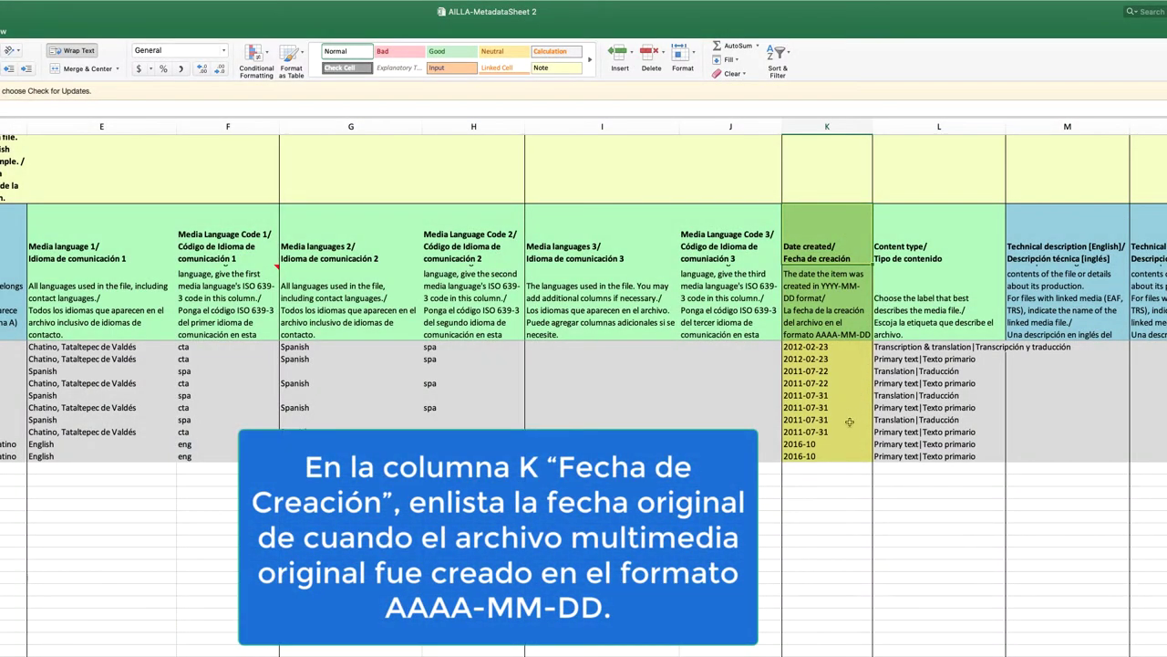
pyautogui.click(842, 369)
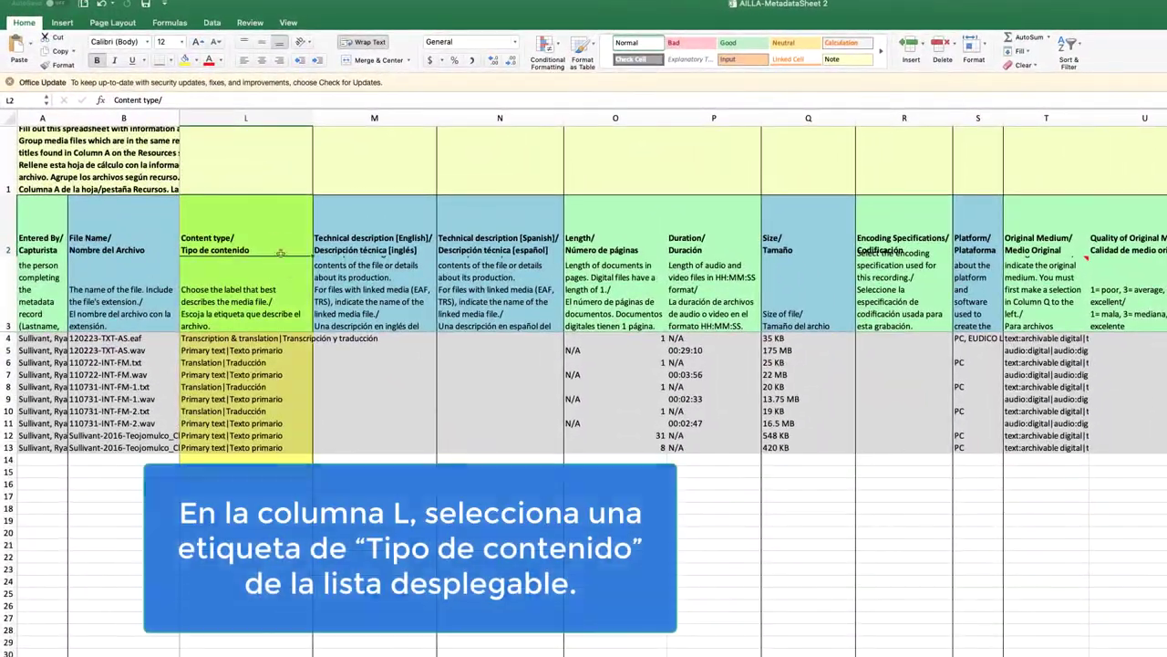
# - Review the Content type column's instructions and view the label options available for the first media file, leaving its label as is
pyautogui.click(293, 289)
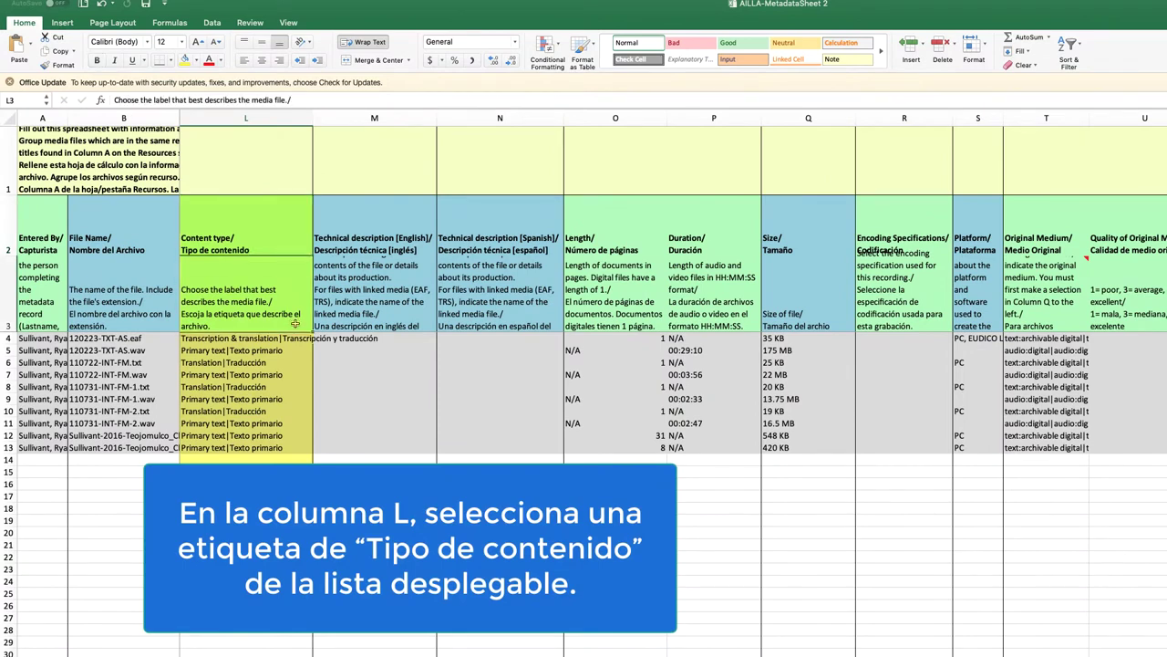
pyautogui.click(246, 338)
pyautogui.click(317, 338)
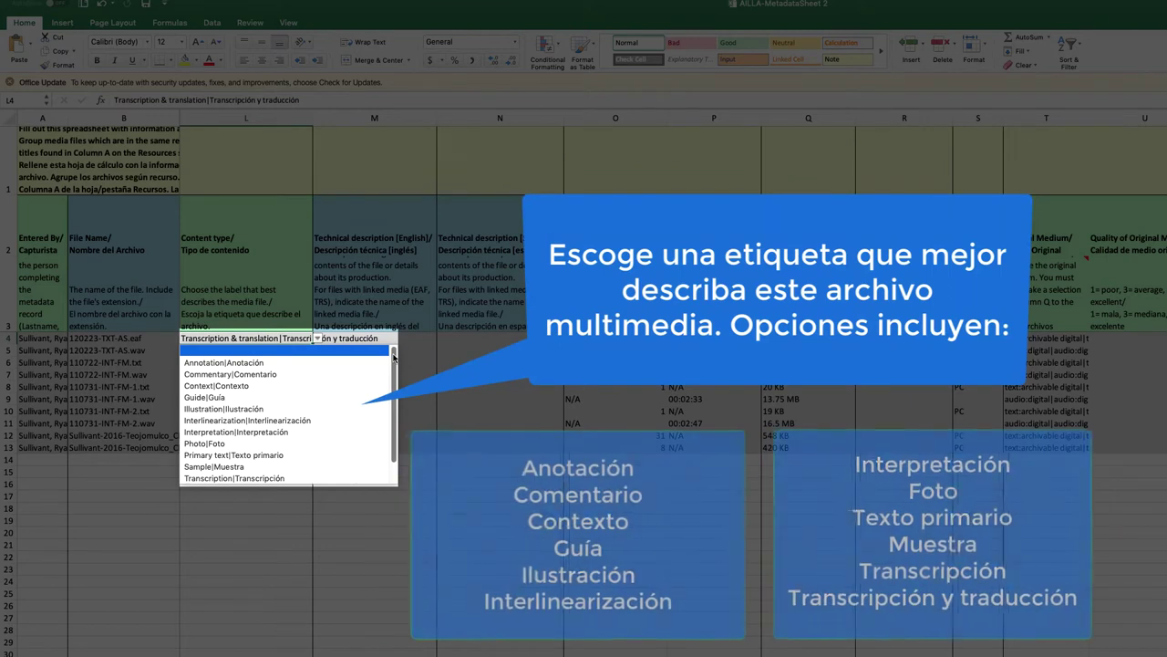
pyautogui.moveTo(394, 357)
pyautogui.mouseDown()
pyautogui.moveTo(395, 385)
pyautogui.moveTo(395, 356)
pyautogui.mouseUp()
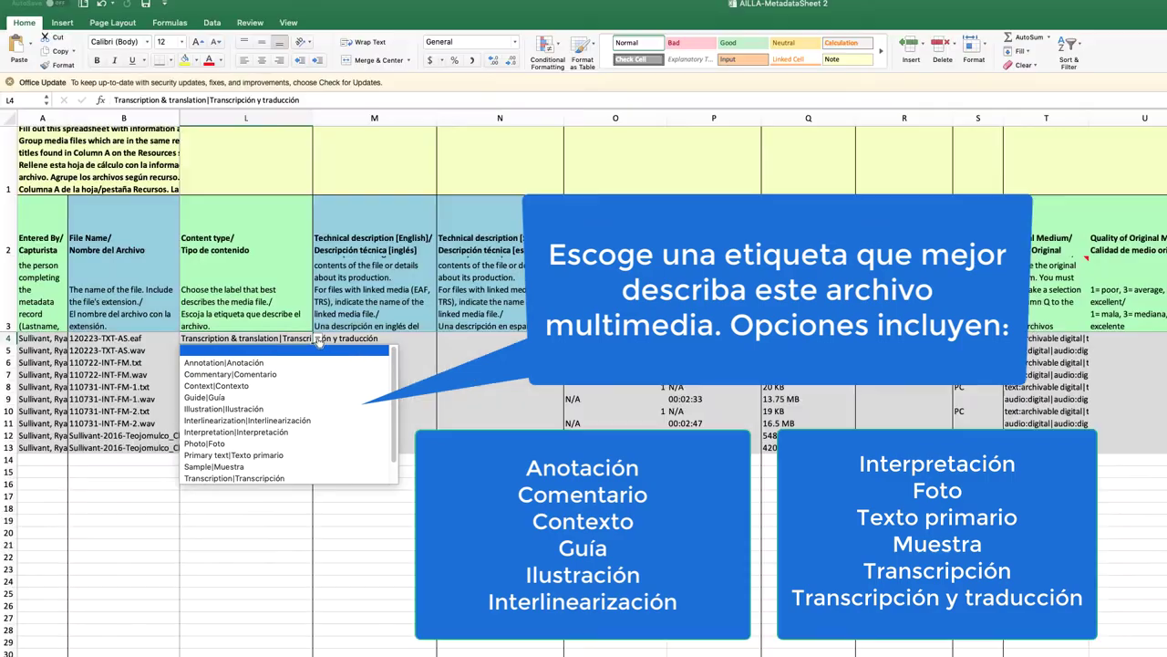
pyautogui.click(315, 340)
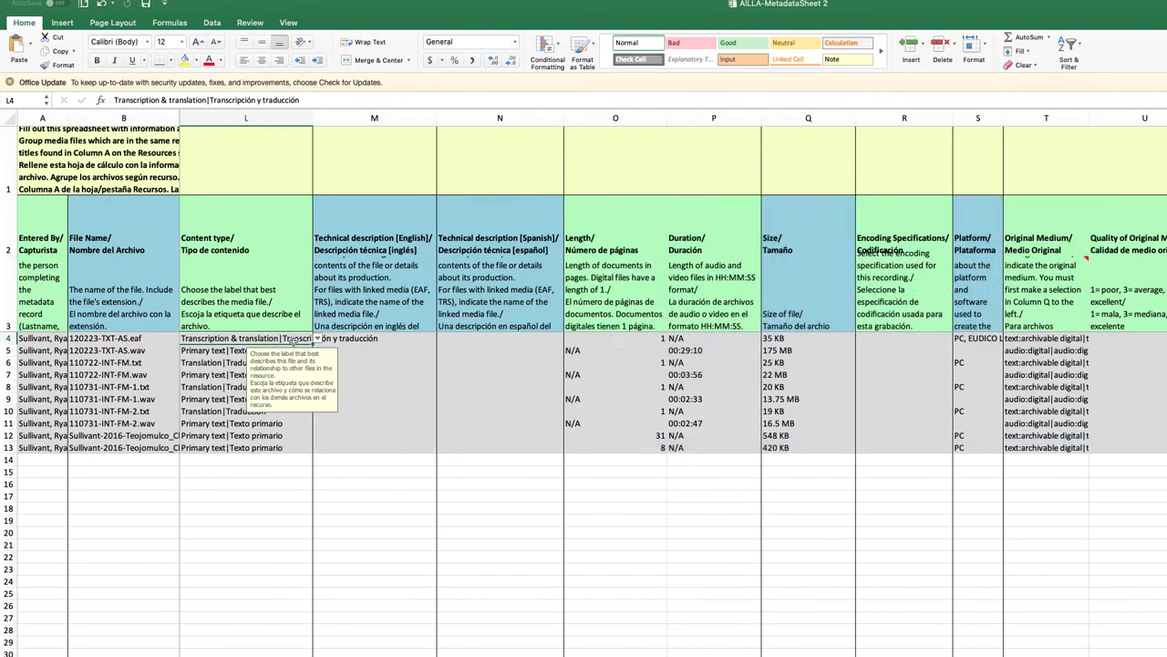
pyautogui.click(287, 294)
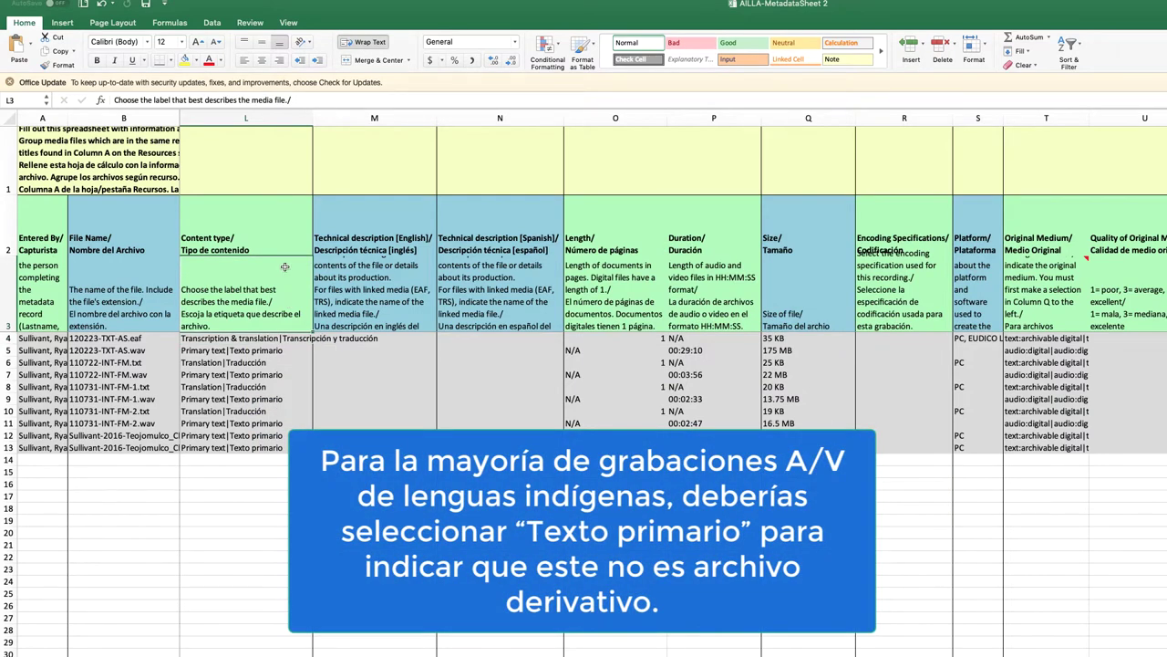
pyautogui.click(285, 228)
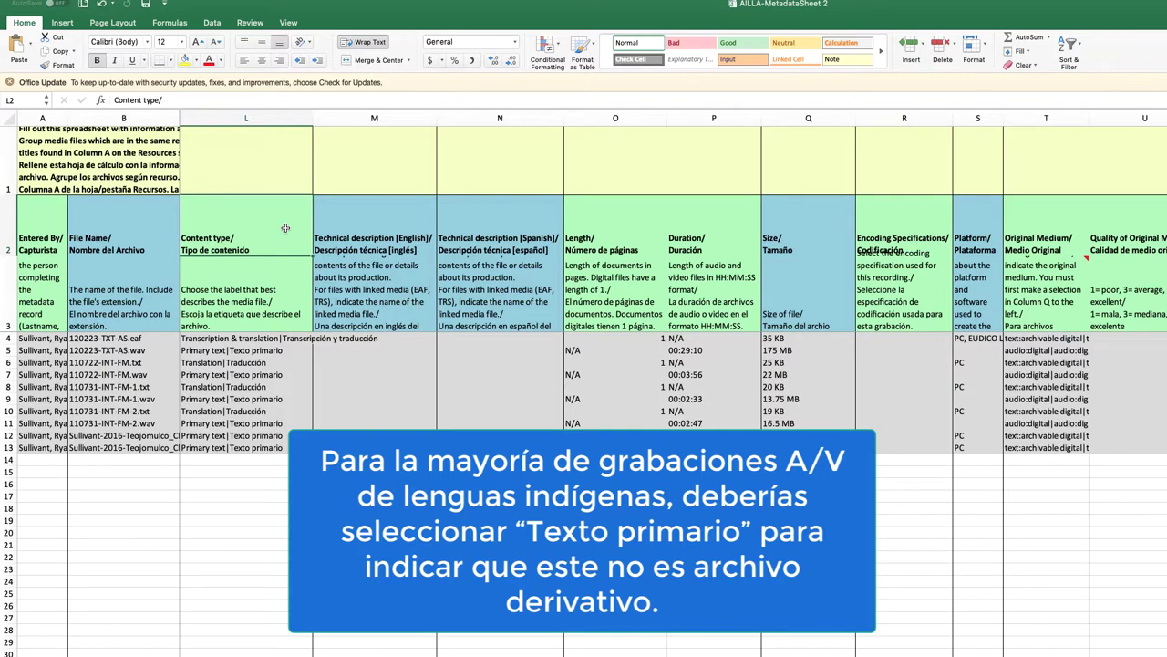
# - Review the English and Spanish technical description headers, and the Length column's header, instructions and first example entry
pyautogui.click(407, 219)
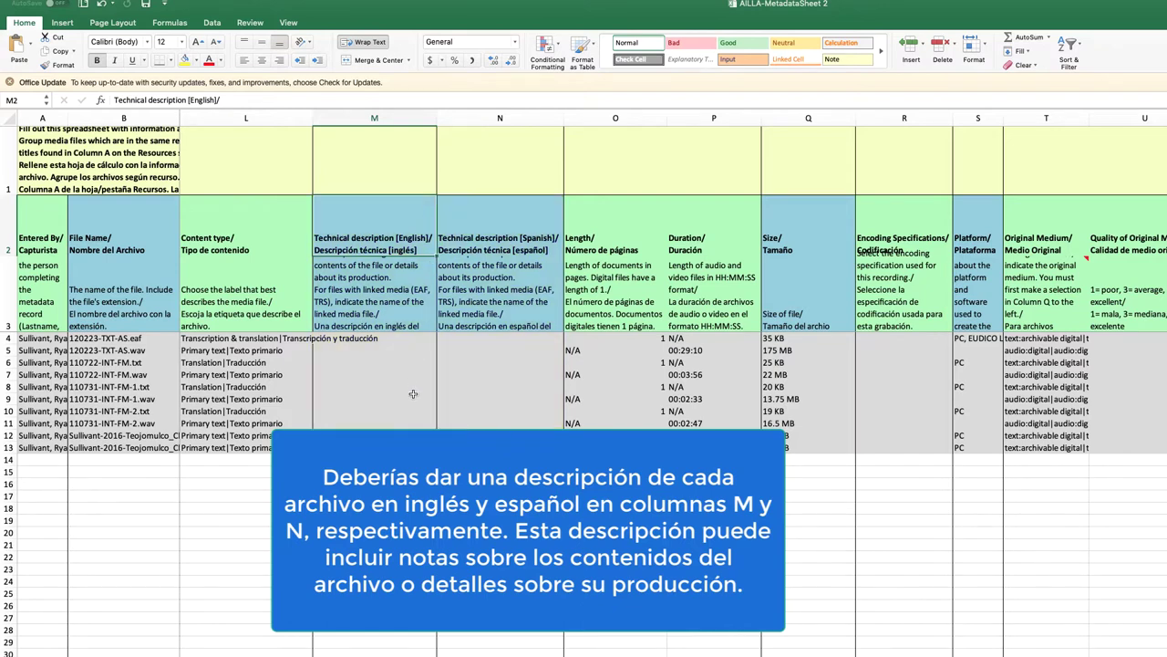
pyautogui.click(535, 217)
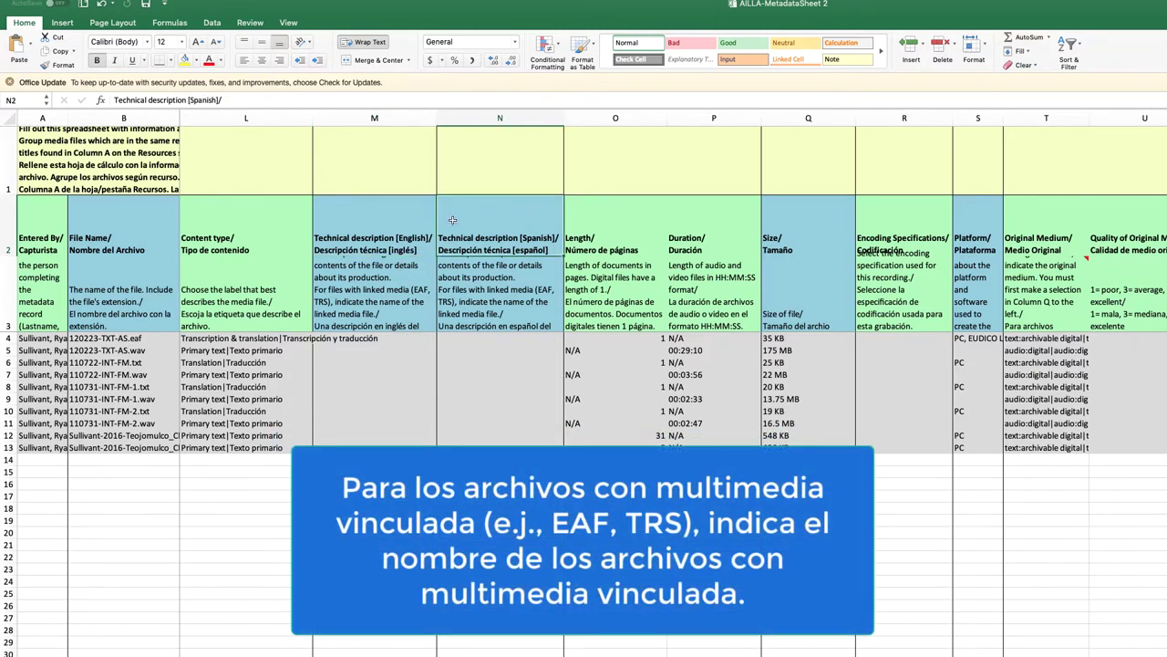
pyautogui.click(625, 212)
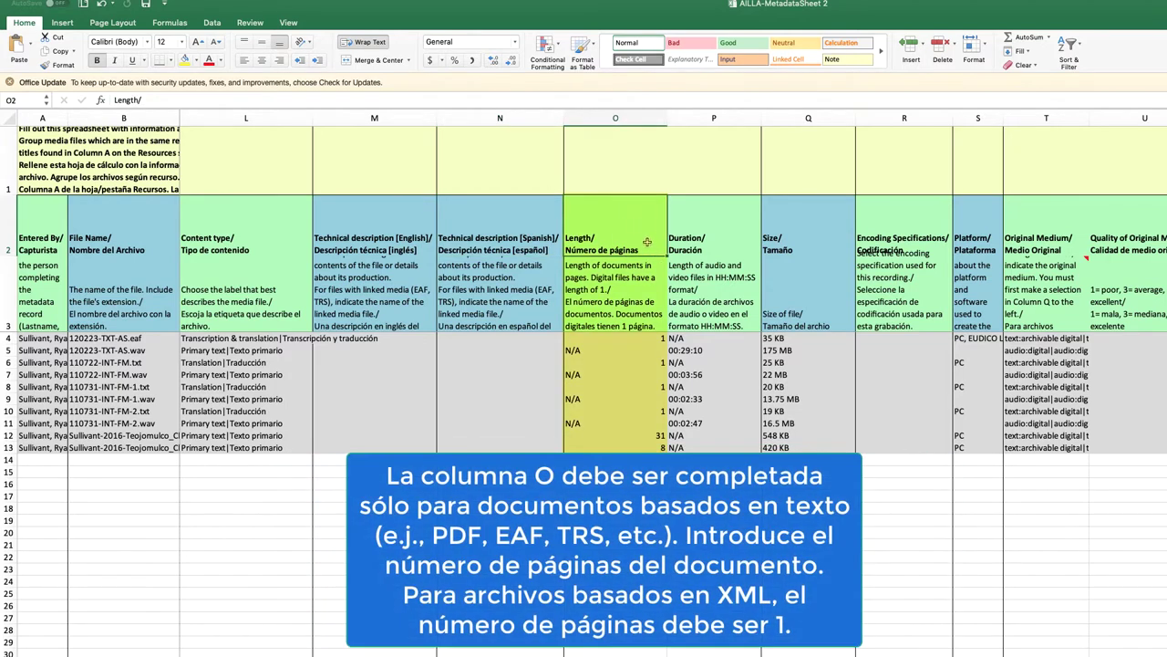
pyautogui.click(644, 337)
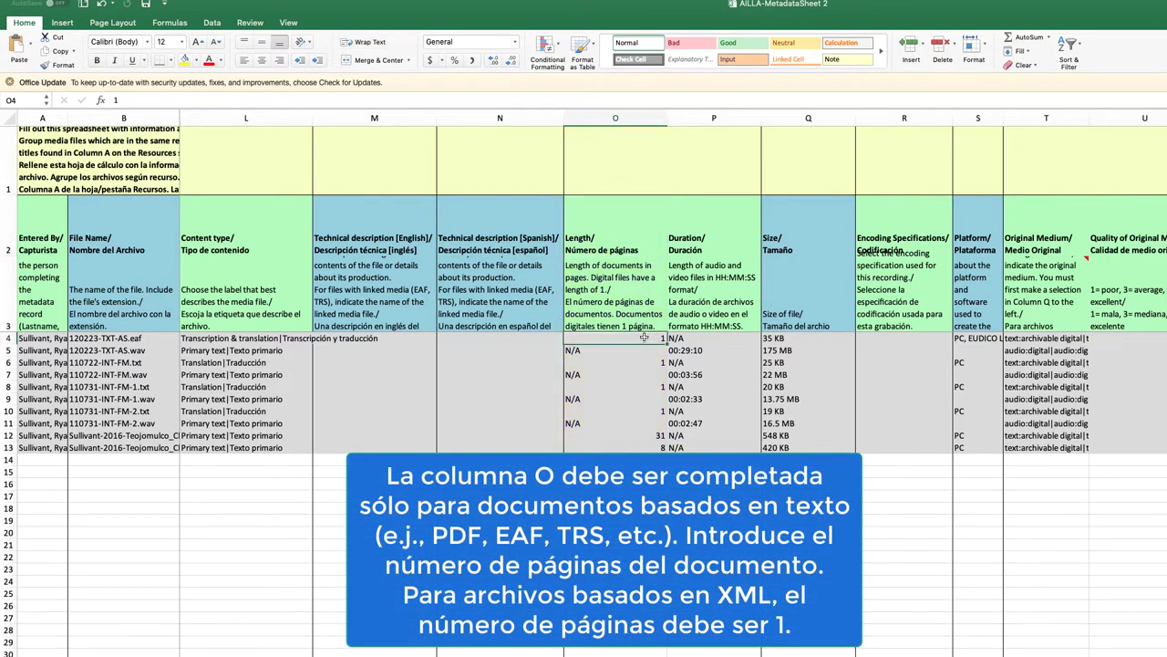
pyautogui.click(647, 314)
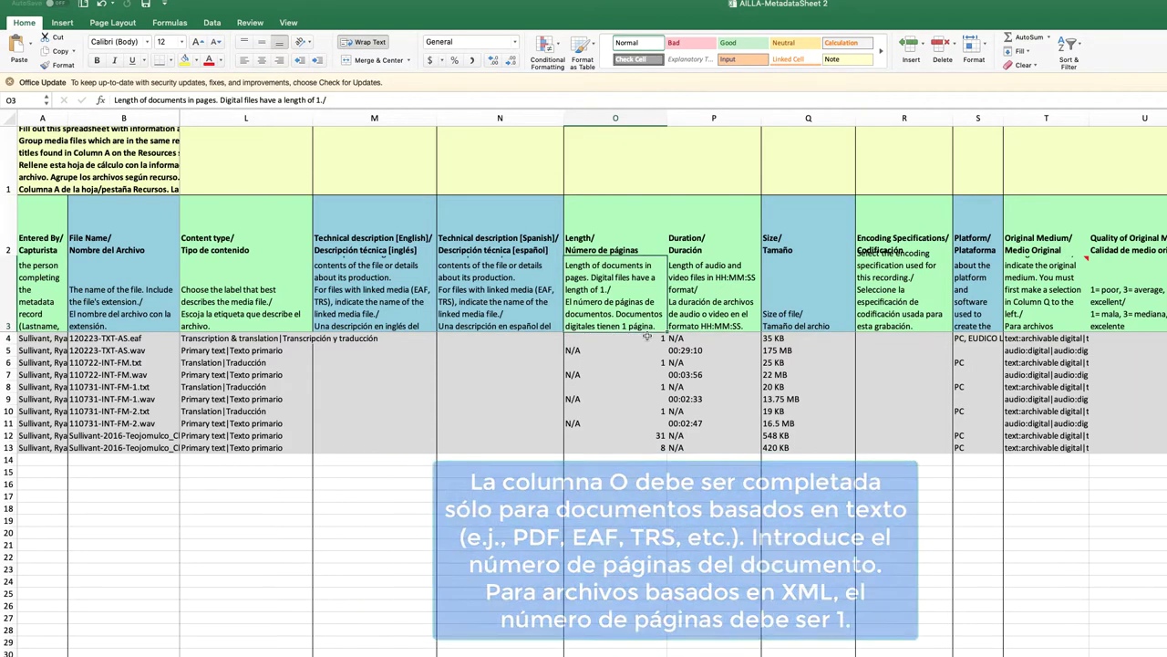
pyautogui.click(642, 246)
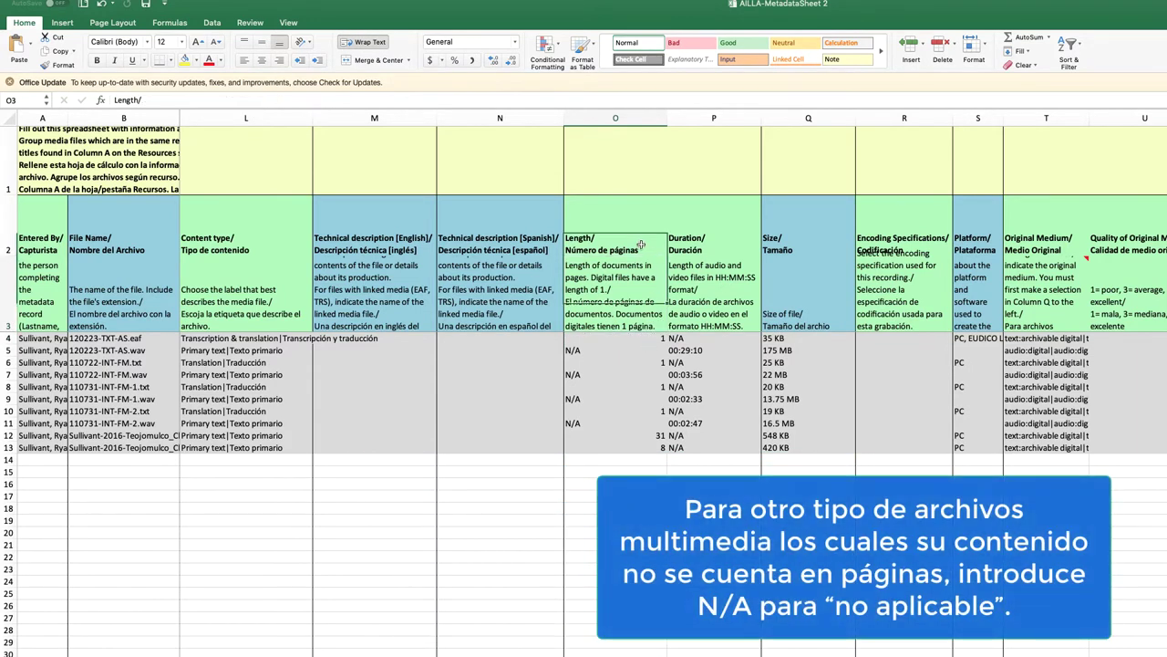
# - Review the Duration column's header, its HH:MM:SS format instructions and the example duration of the first audio file
pyautogui.click(725, 220)
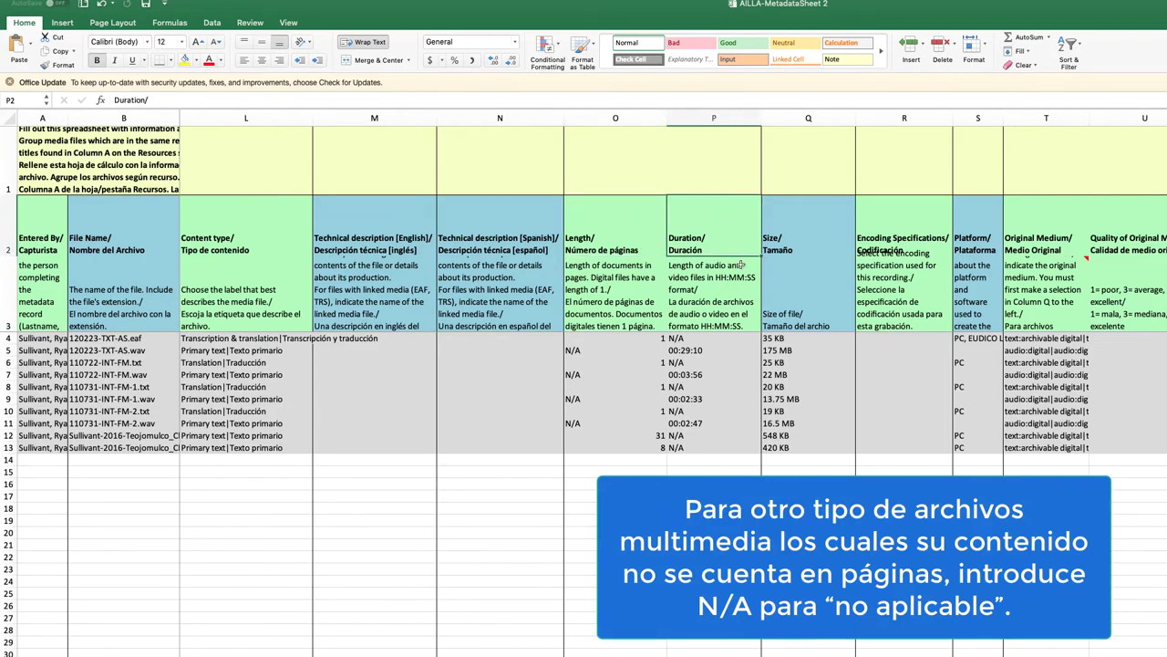
pyautogui.click(728, 294)
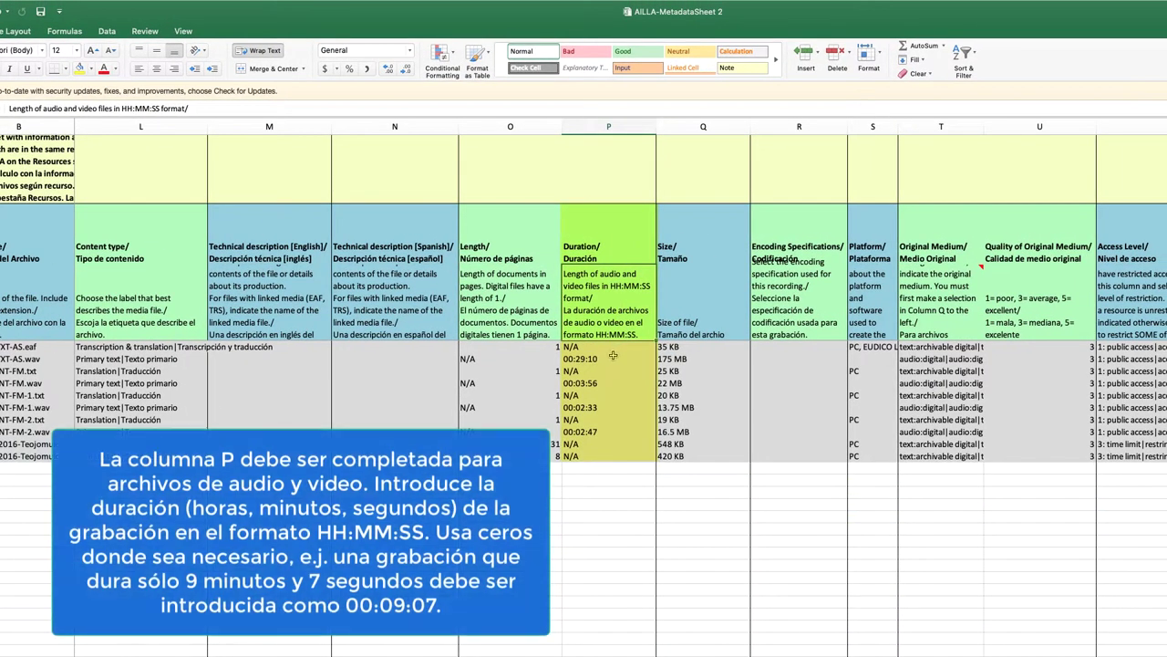
pyautogui.click(611, 358)
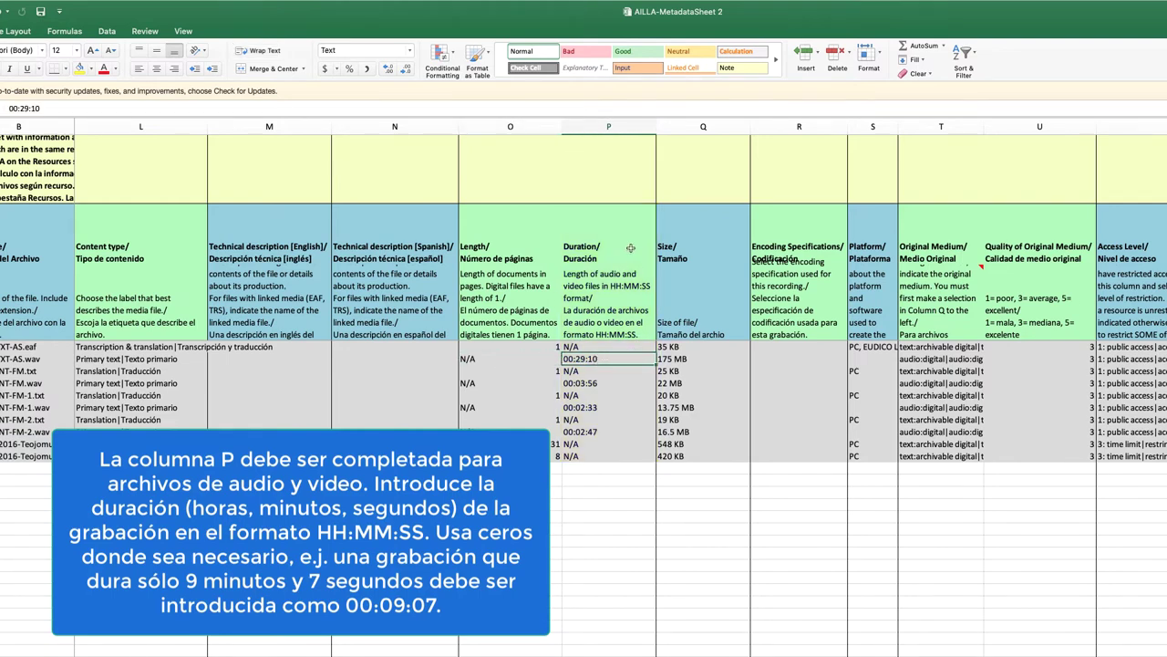
pyautogui.click(630, 247)
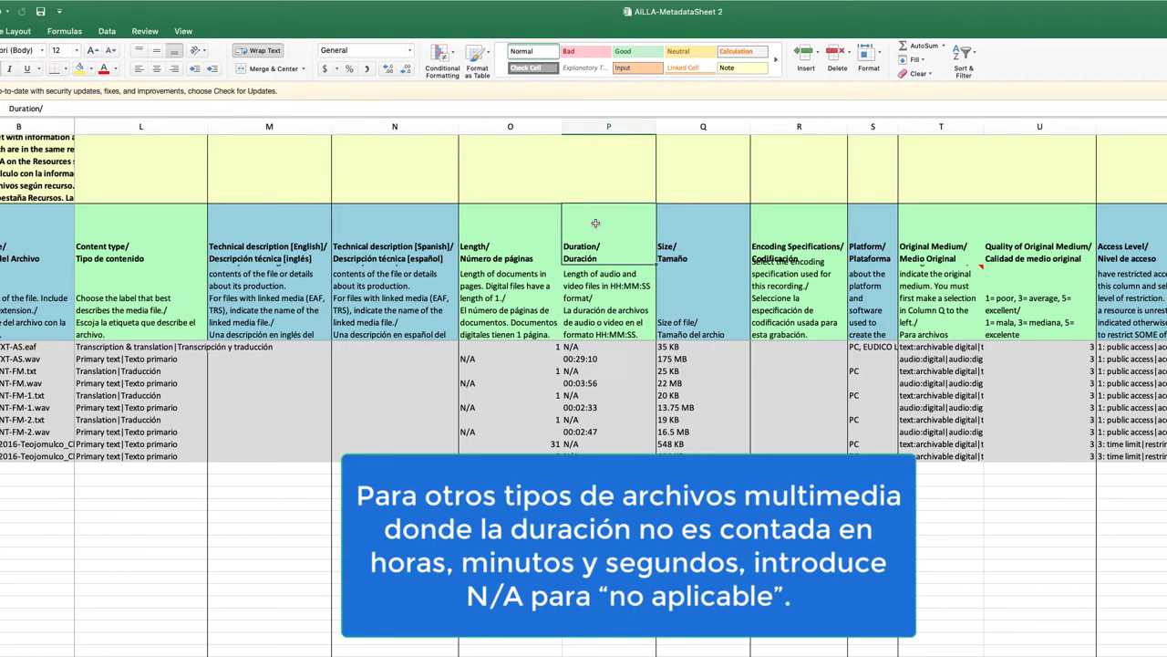
# - Review the Size column's header and instructions in column Q, and select the Encoding Specifications header in column R
pyautogui.press('Left')
pyautogui.press('Left')
pyautogui.press('Left')
pyautogui.press('Left')
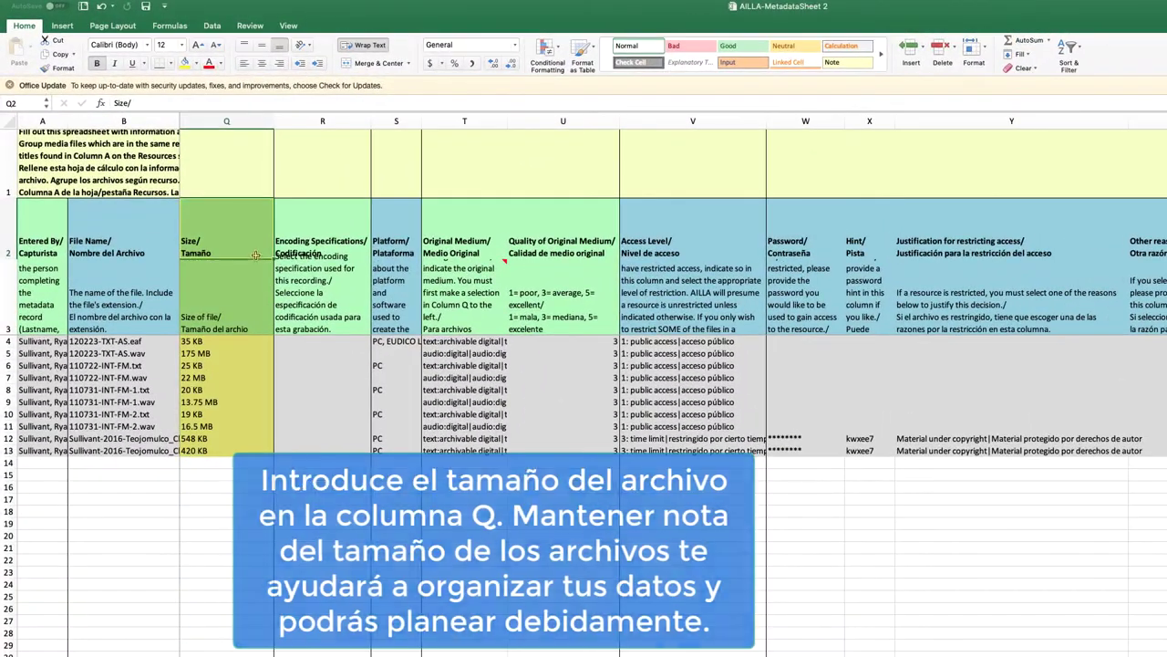
pyautogui.click(255, 301)
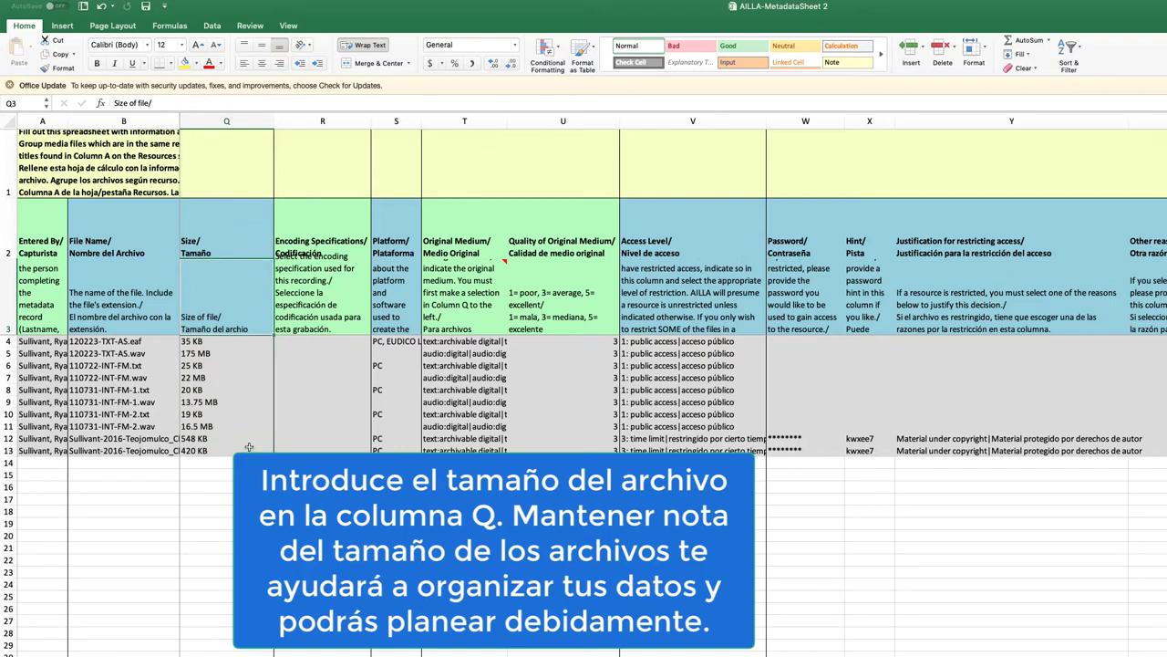
pyautogui.press('Up')
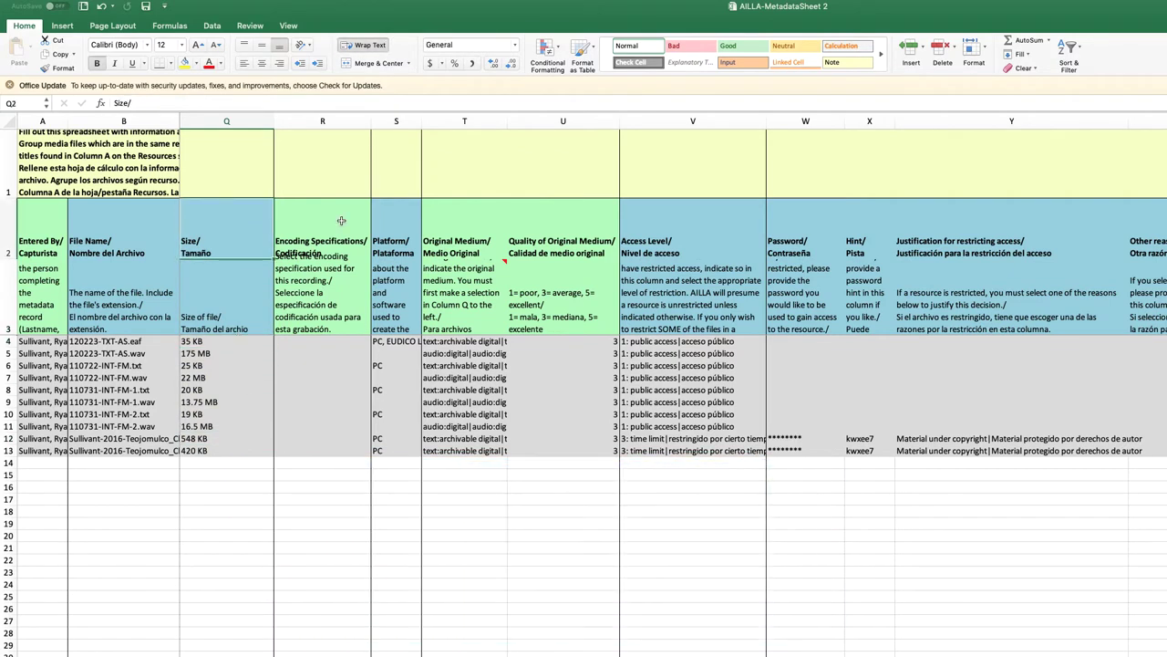
pyautogui.click(341, 220)
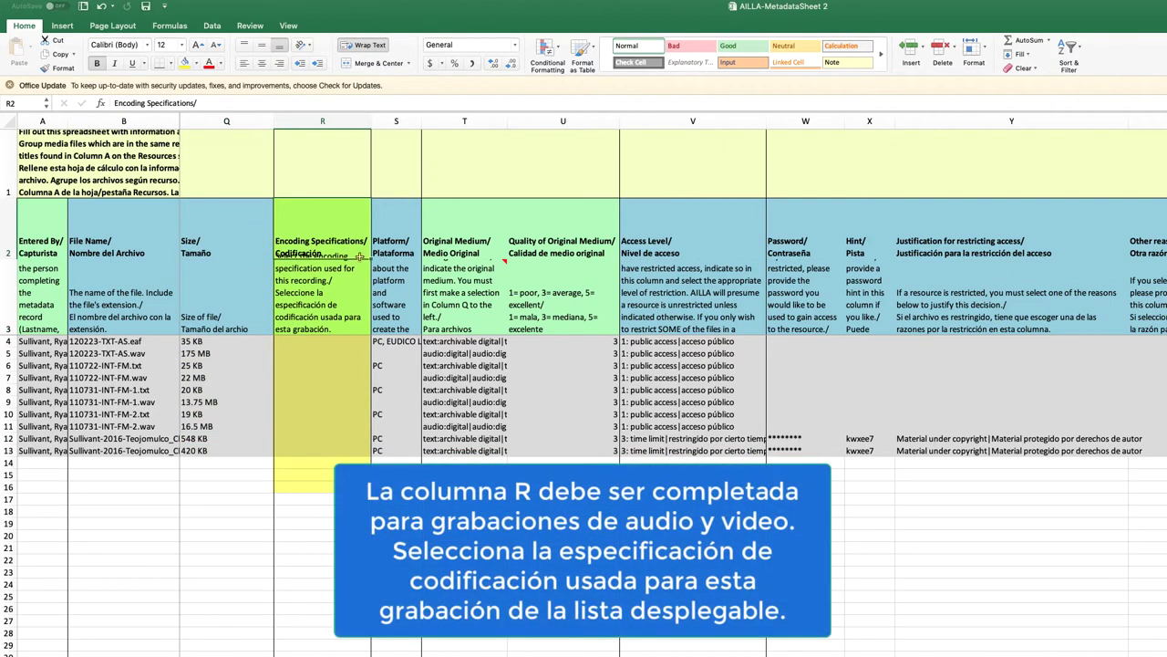
# - View the full list of encoding specification options available for the first media file in column R, without choosing one
pyautogui.click(349, 342)
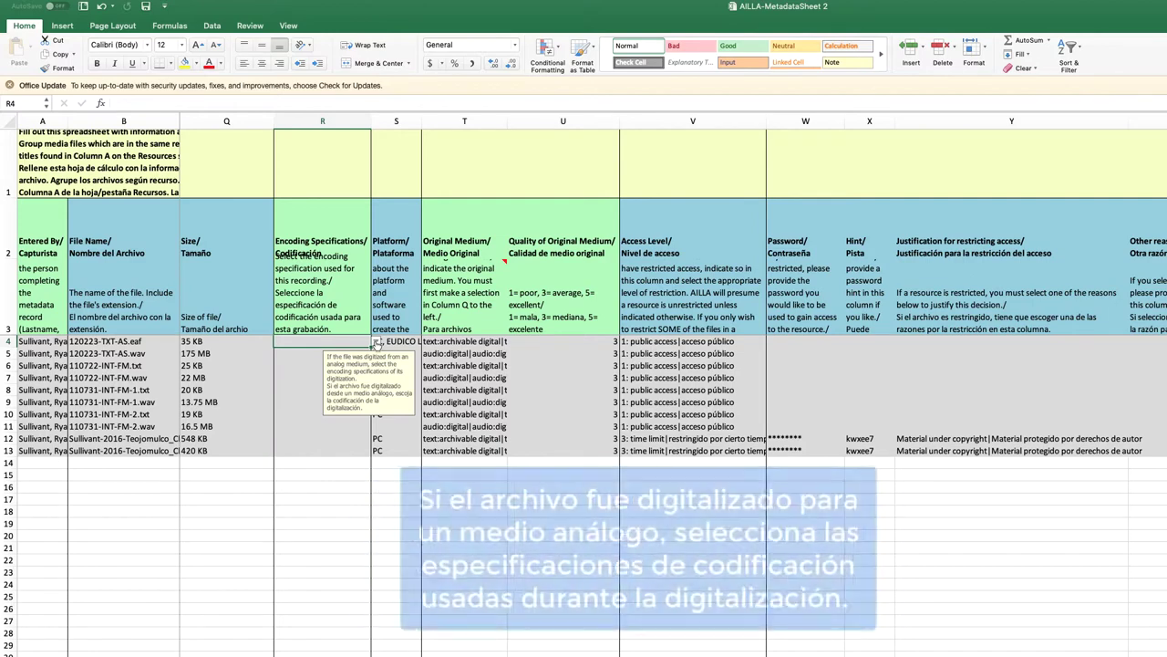
pyautogui.click(376, 342)
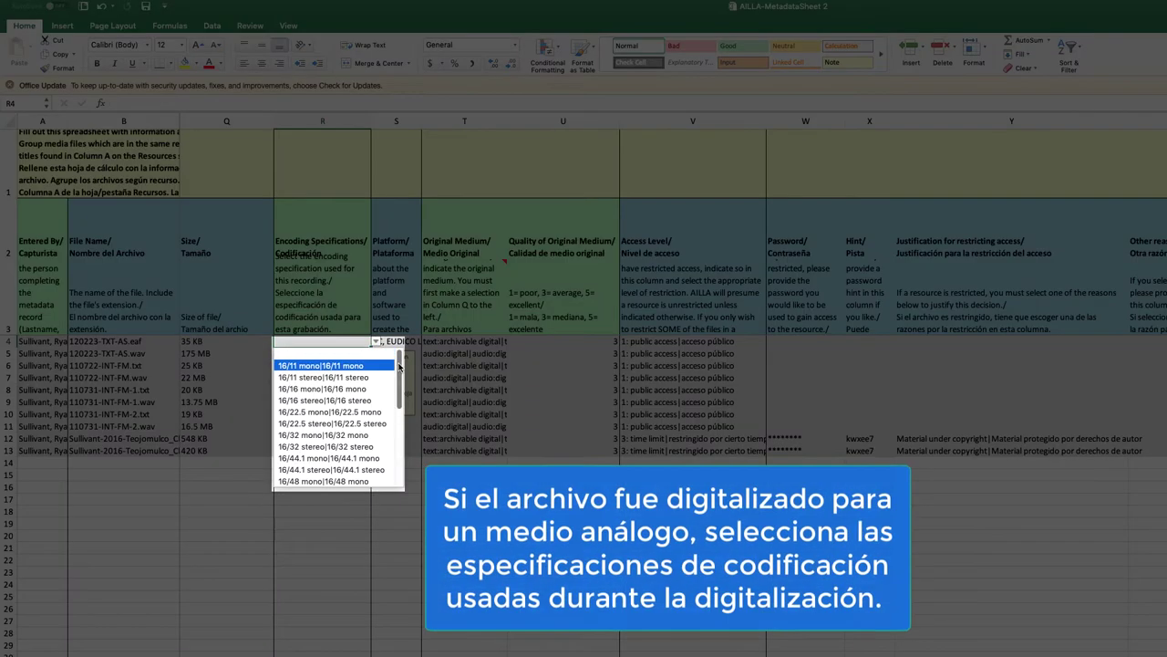
pyautogui.scroll(-2, 399, 383)
pyautogui.moveTo(400, 383); pyautogui.dragTo(401, 453)
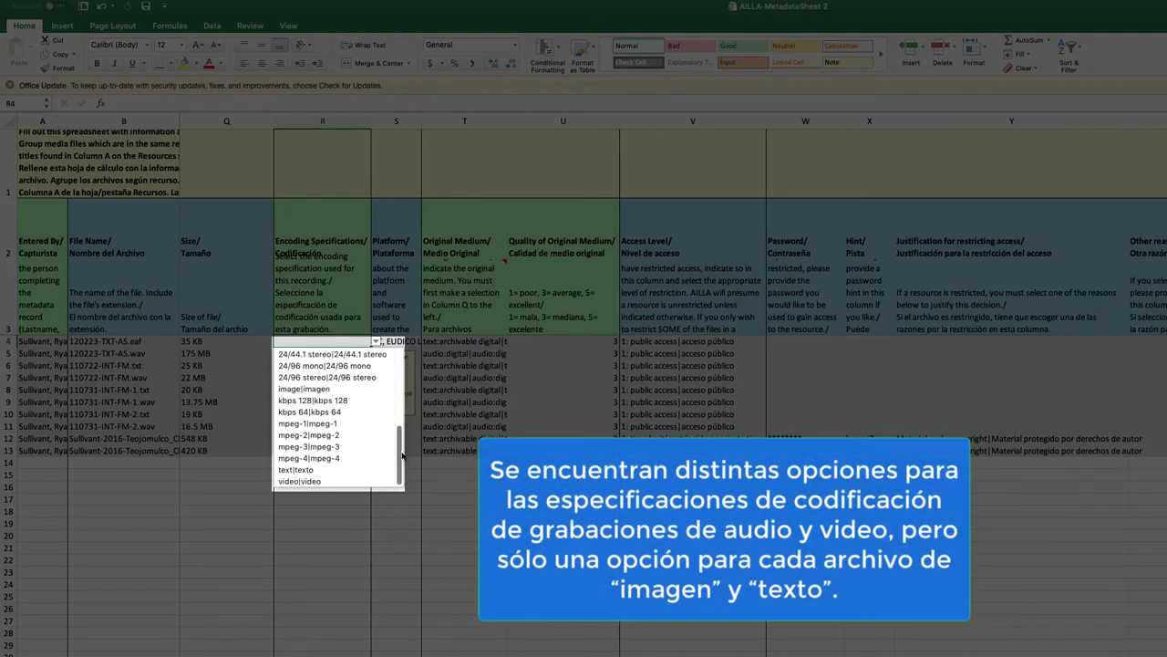
pyautogui.moveTo(402, 433); pyautogui.dragTo(406, 362)
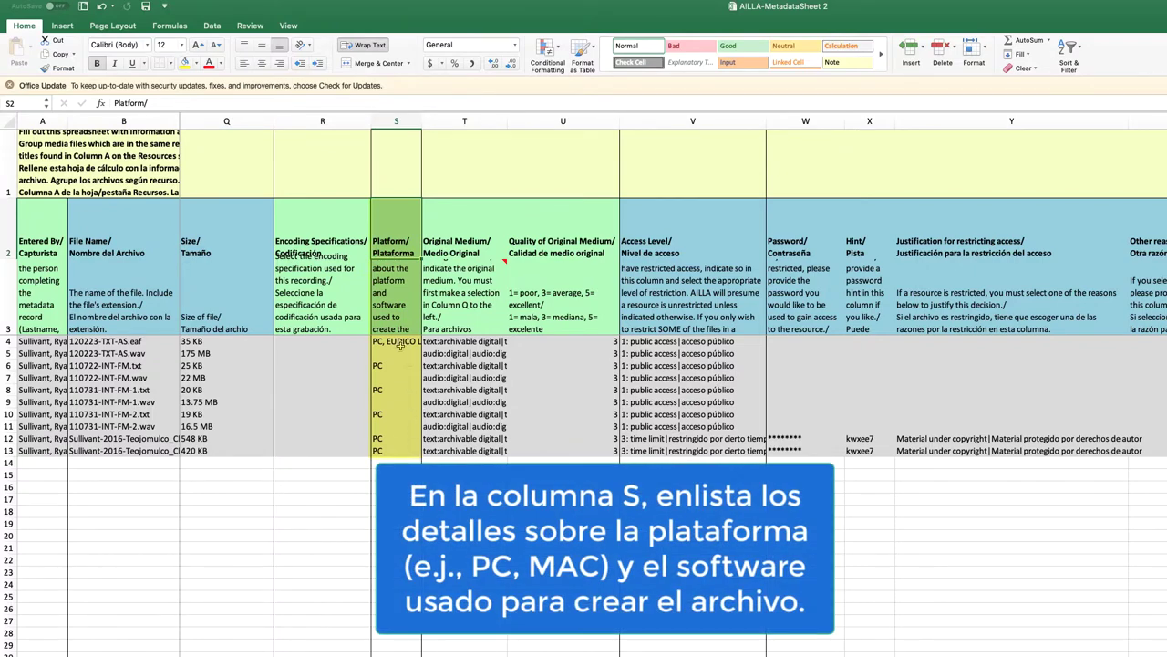
# - Review the Platform entries of the first and third media files, and view the Original Medium options for the first file in column T
pyautogui.click(397, 344)
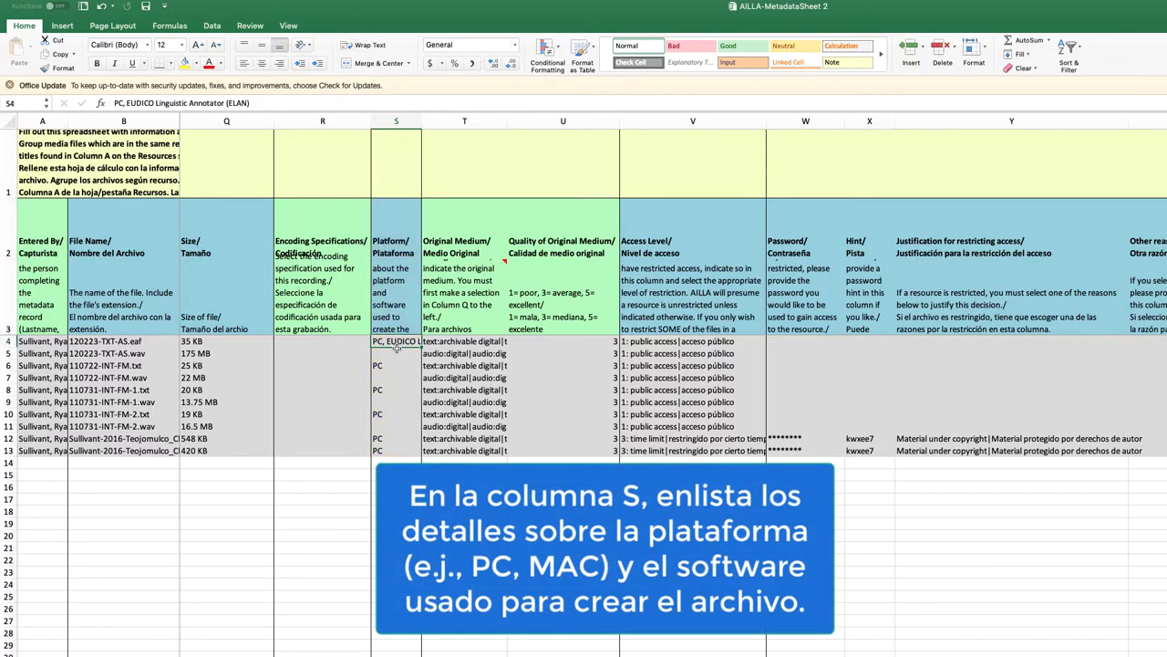
pyautogui.click(393, 365)
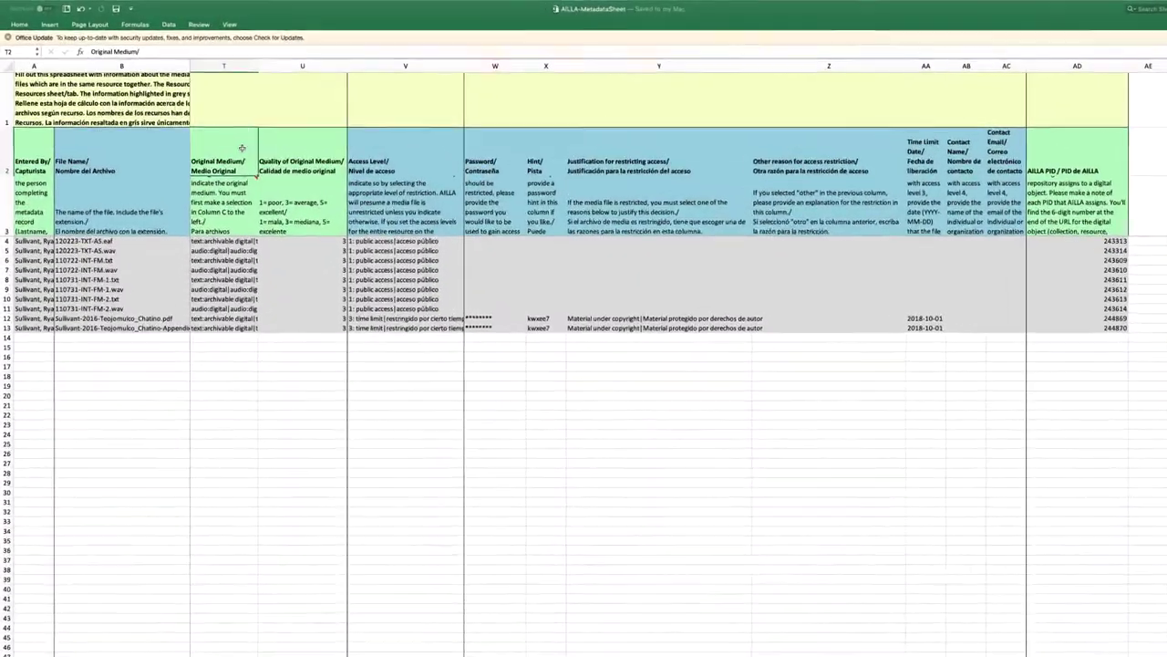
pyautogui.moveTo(248, 224)
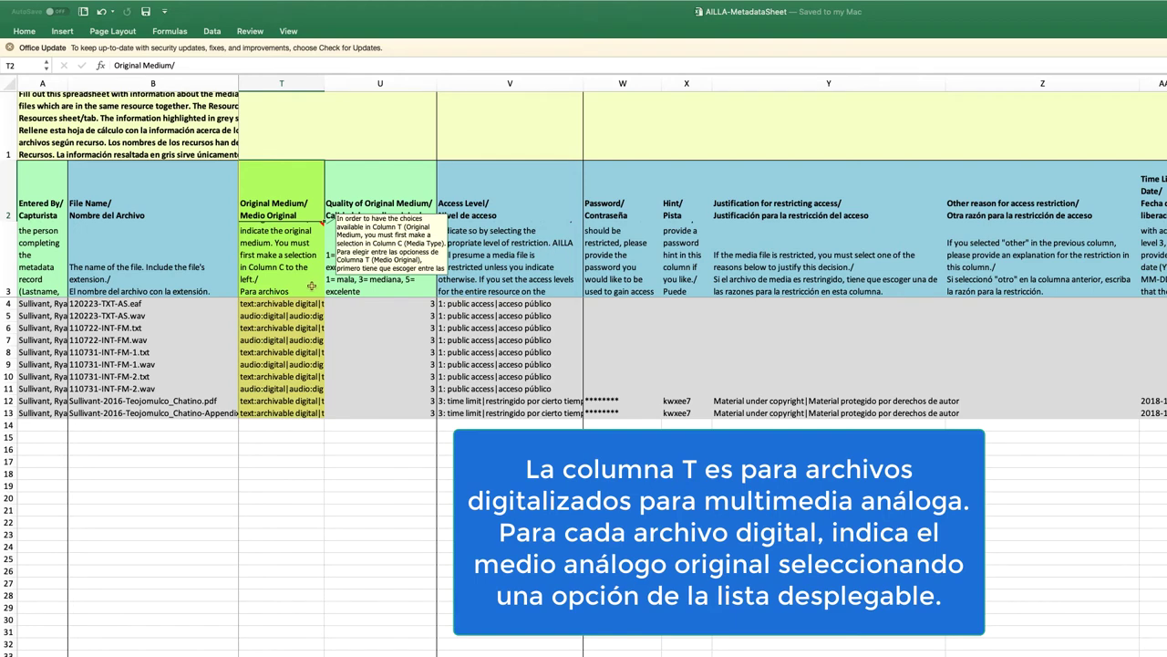
pyautogui.click(317, 303)
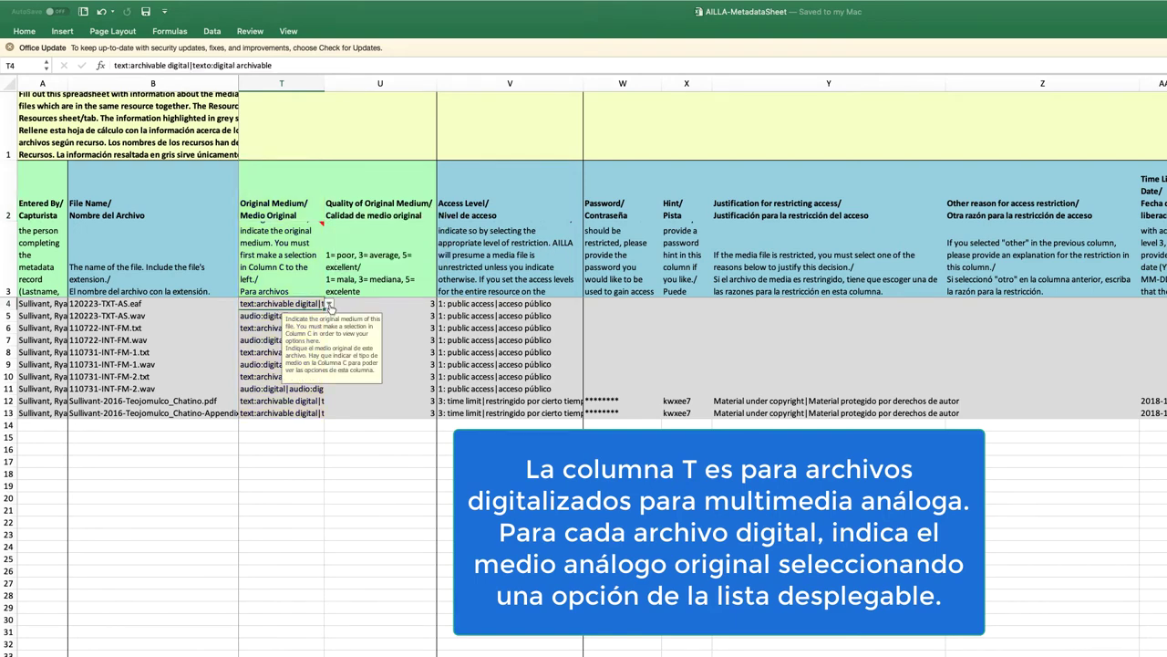
pyautogui.click(328, 304)
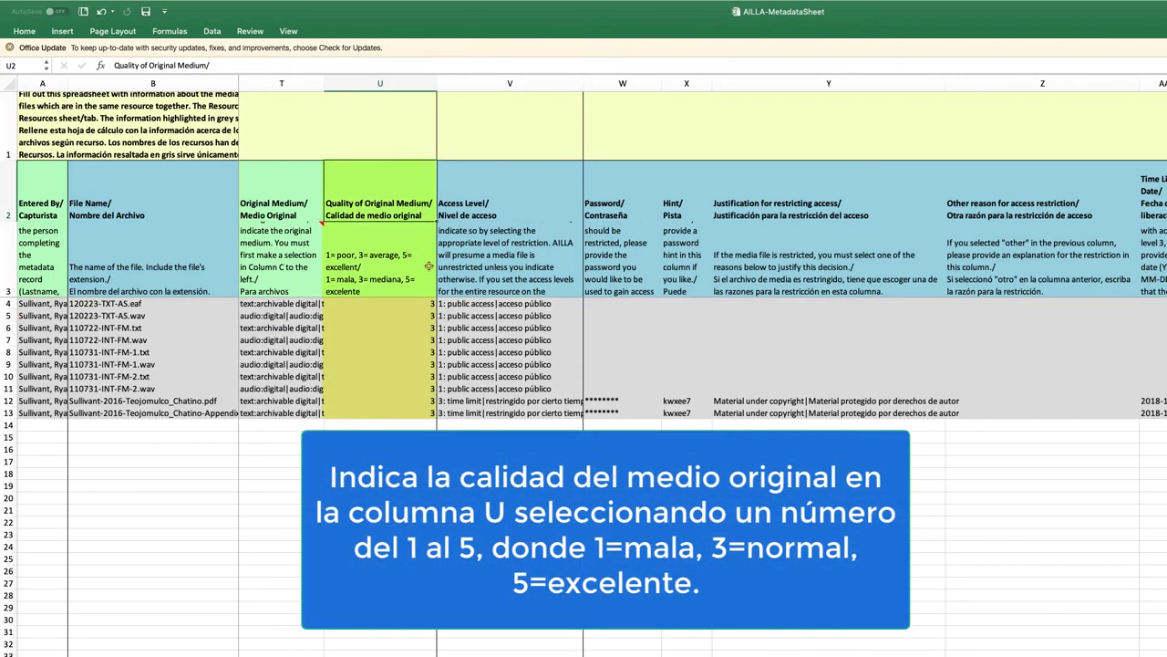
# - View the original medium quality ratings for the first media file, keeping 3, and review column U's instructions and header
pyautogui.click(423, 303)
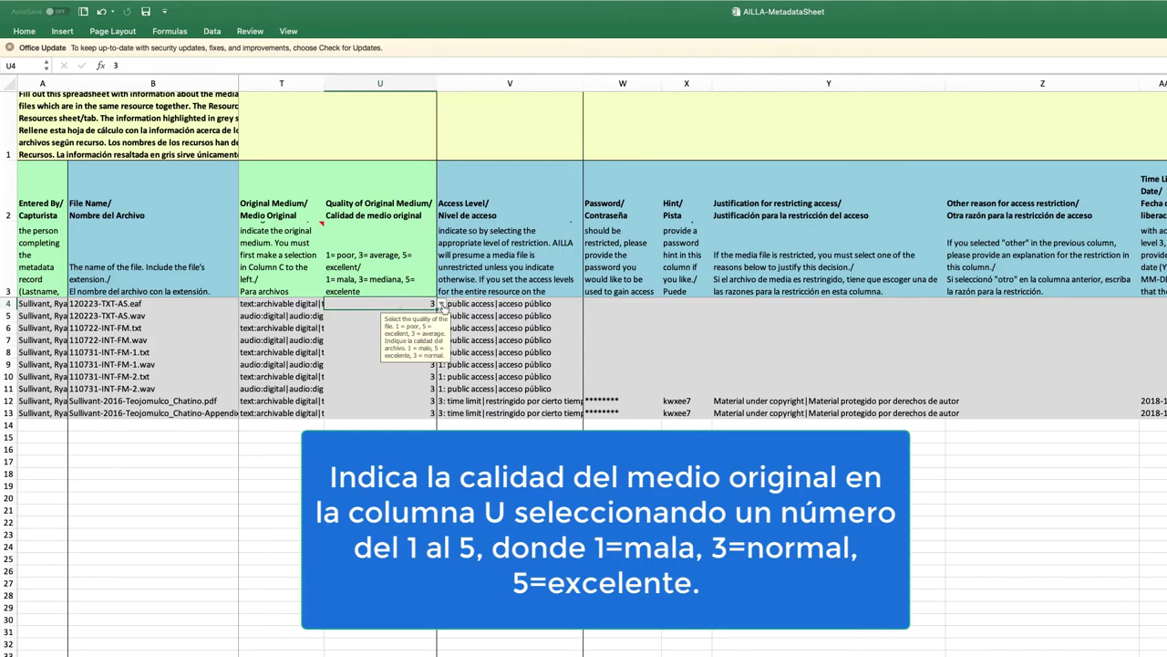
pyautogui.click(441, 304)
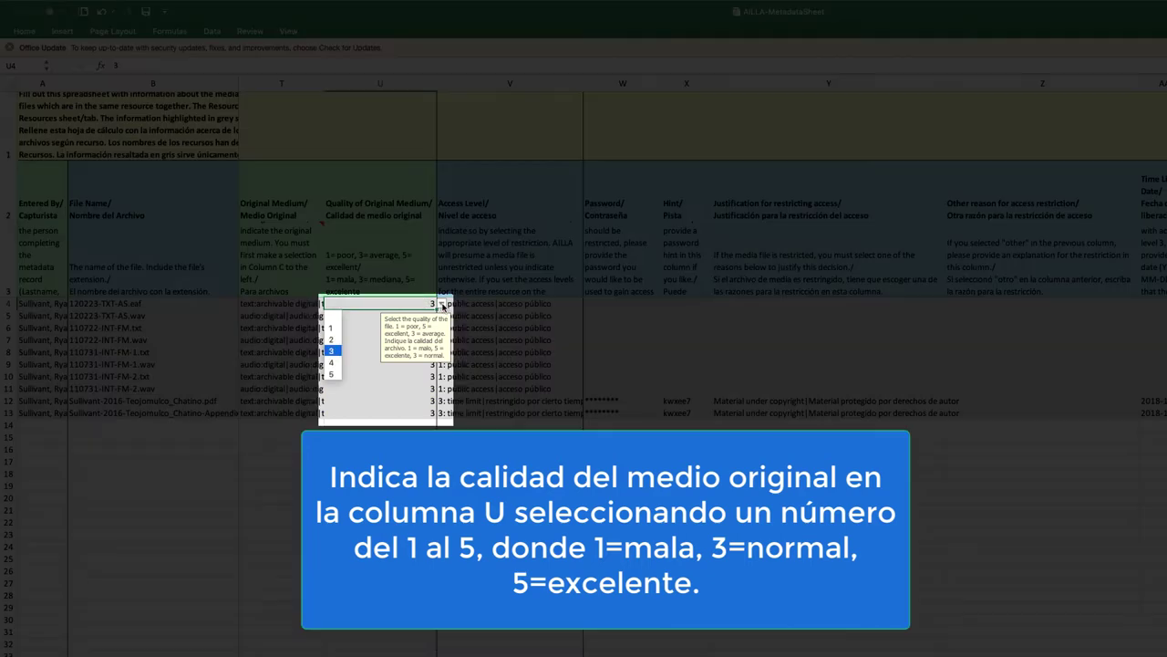
pyautogui.click(338, 351)
pyautogui.click(424, 263)
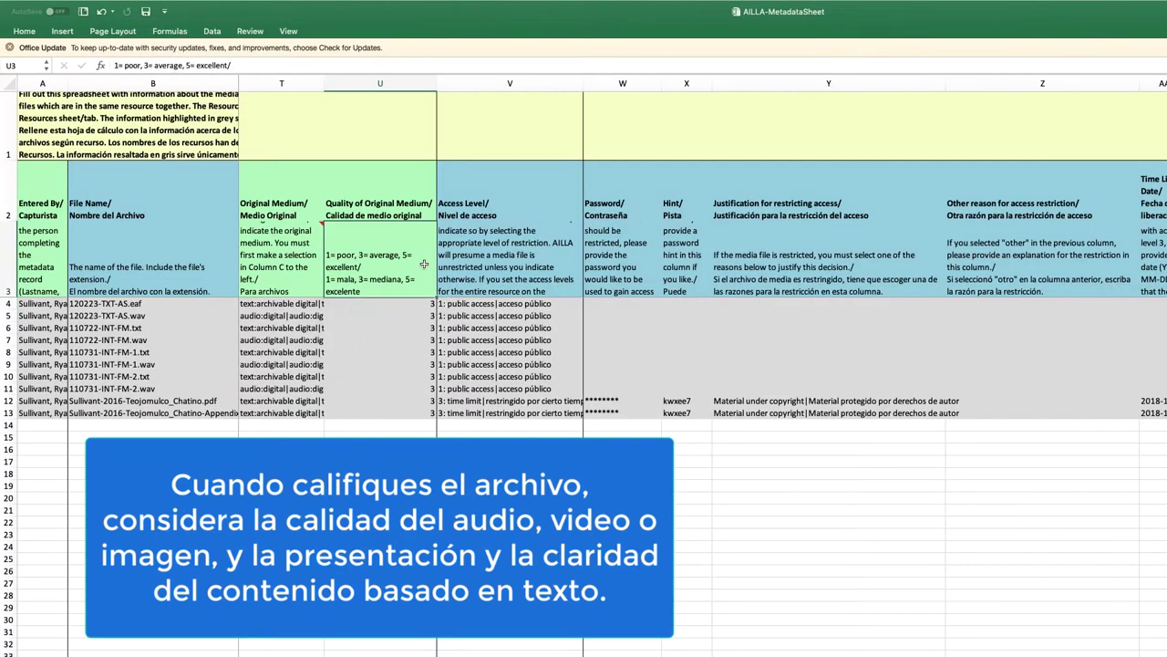
pyautogui.click(414, 184)
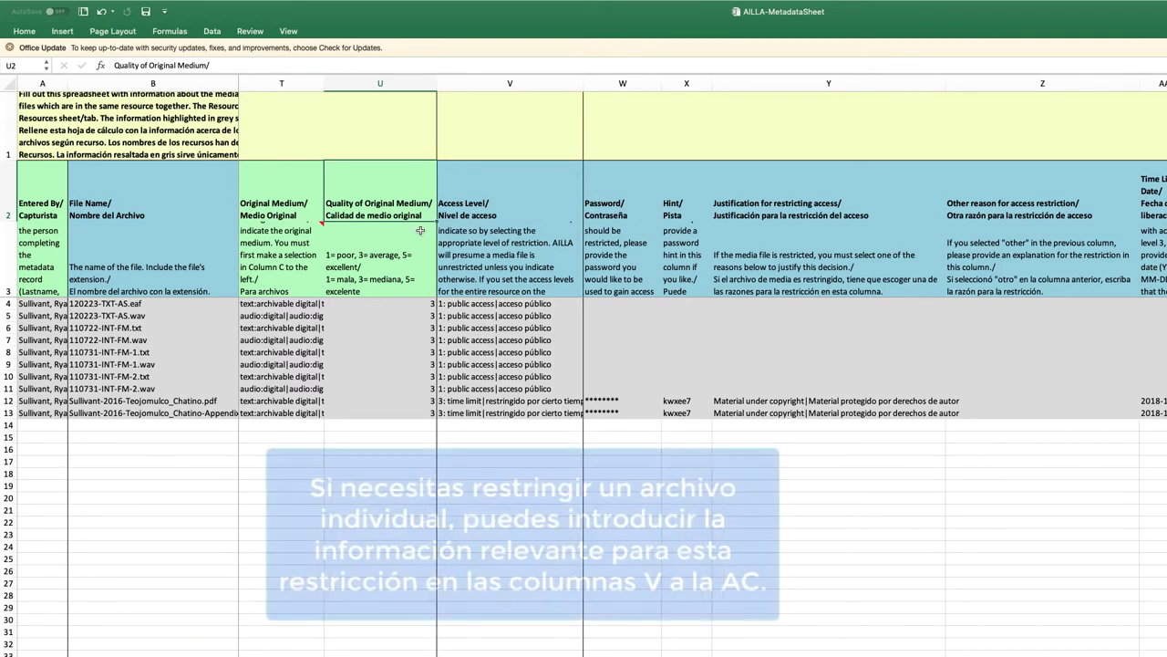
# - Review the Access Level header in column V and view the access level options for the first media file, leaving its level as is
pyautogui.click(540, 185)
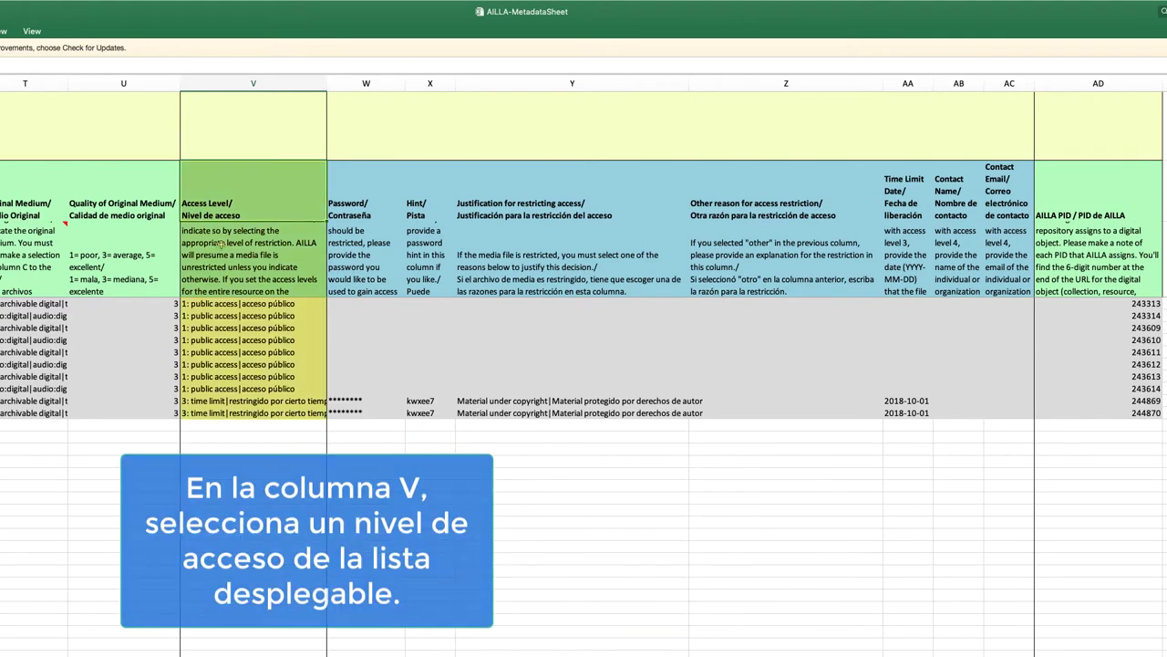
pyautogui.click(300, 305)
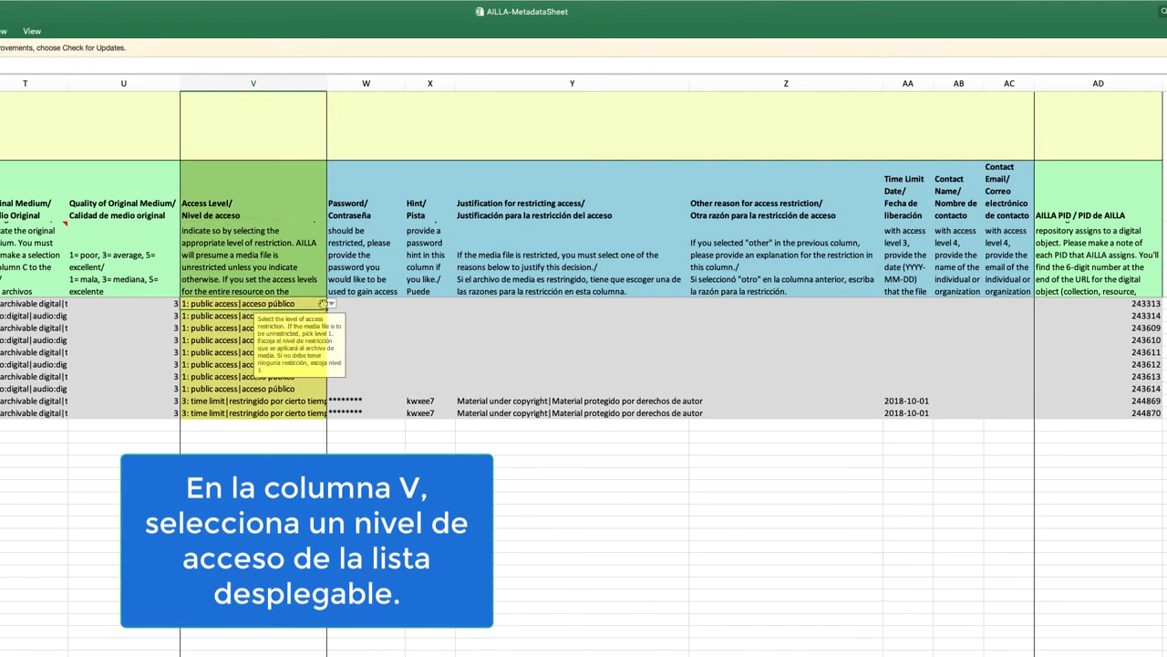
pyautogui.click(331, 306)
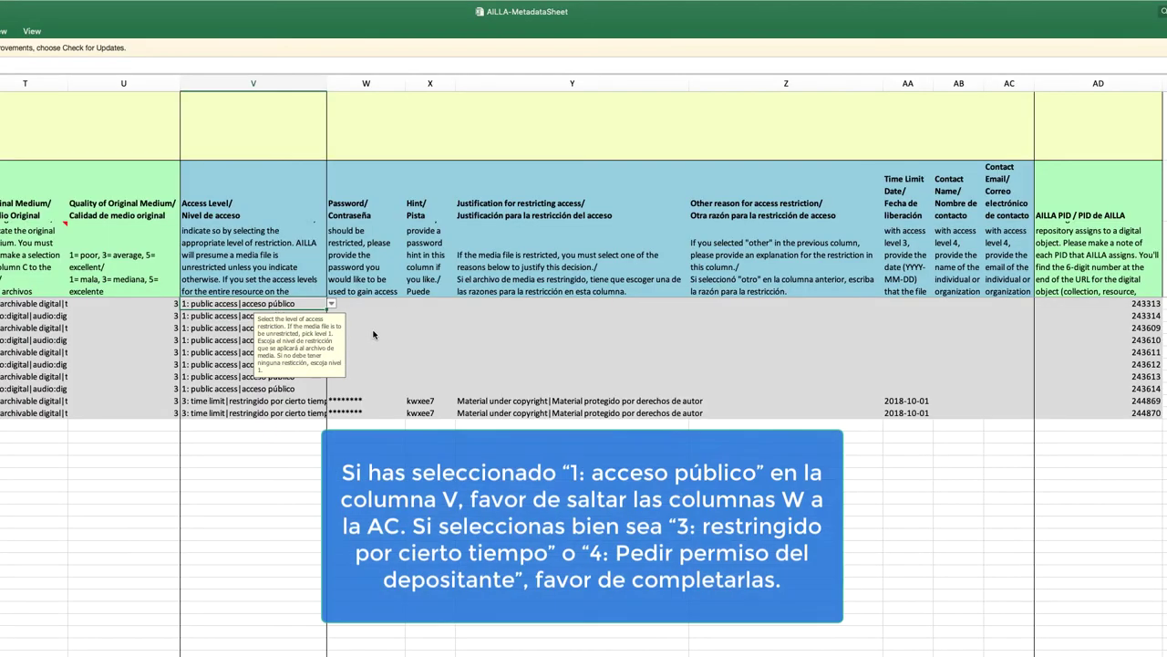
pyautogui.click(350, 305)
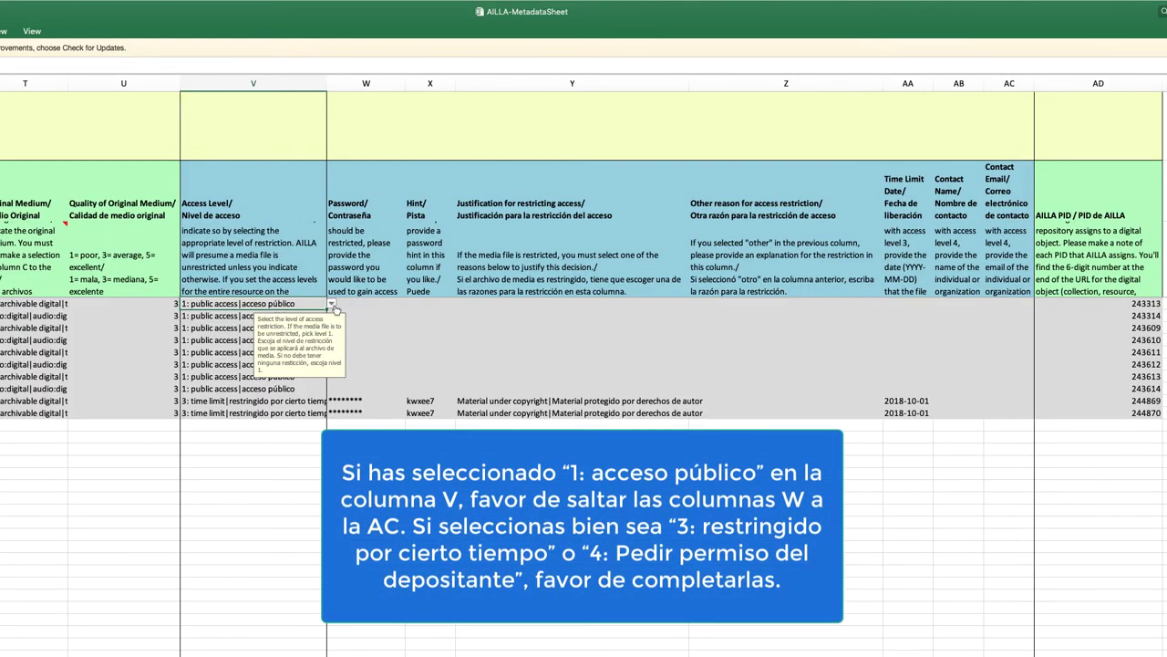
pyautogui.click(317, 200)
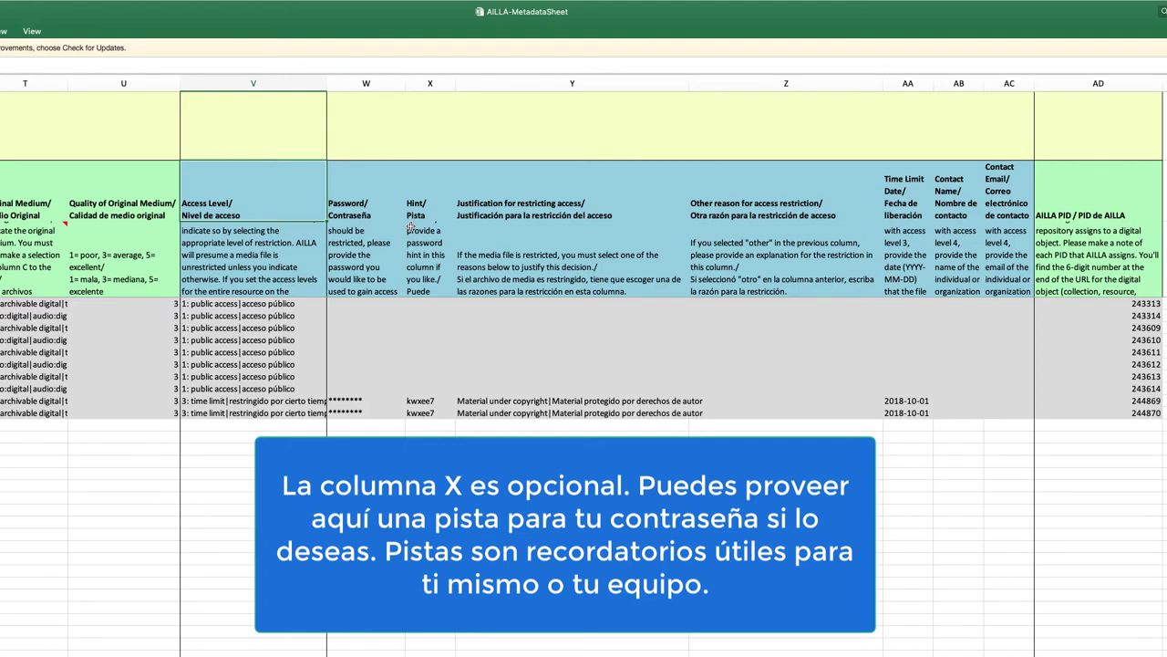
# - View the list of justifications for restricting access for the first media file in column Y, without choosing one
pyautogui.click(663, 303)
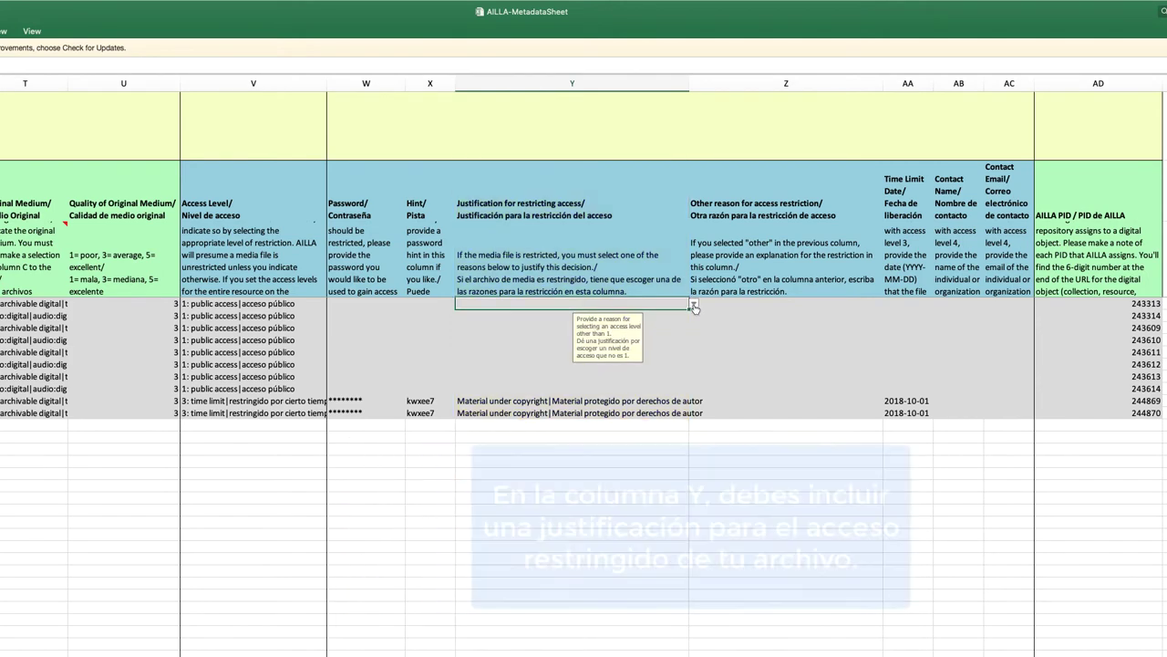
pyautogui.click(694, 307)
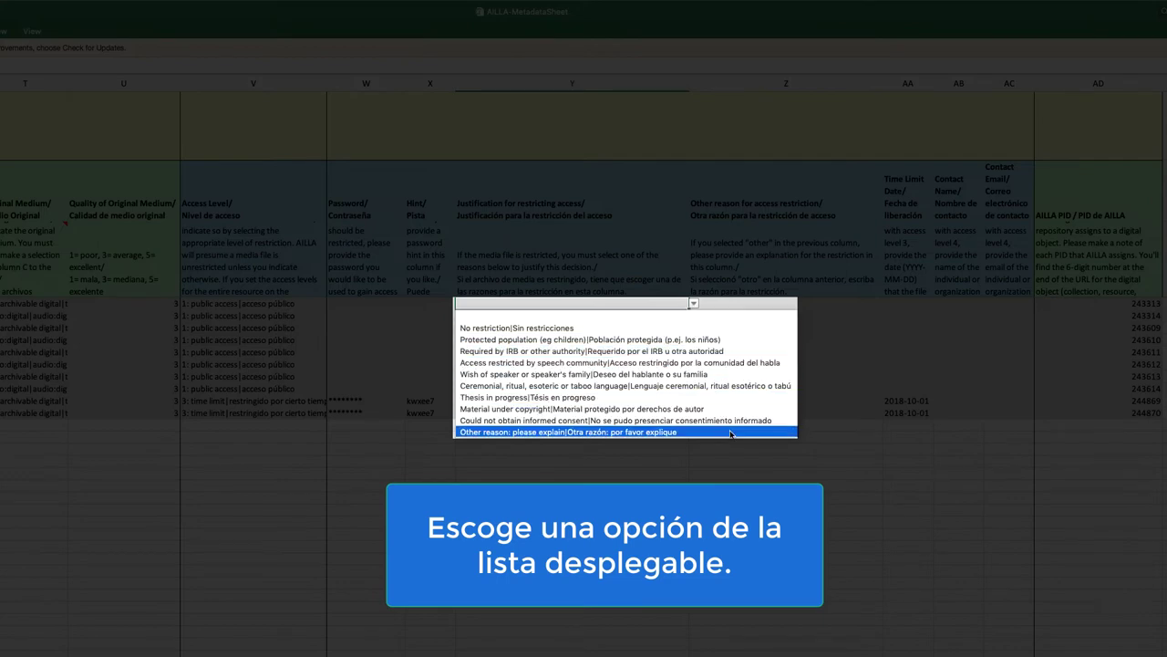
pyautogui.press('Escape')
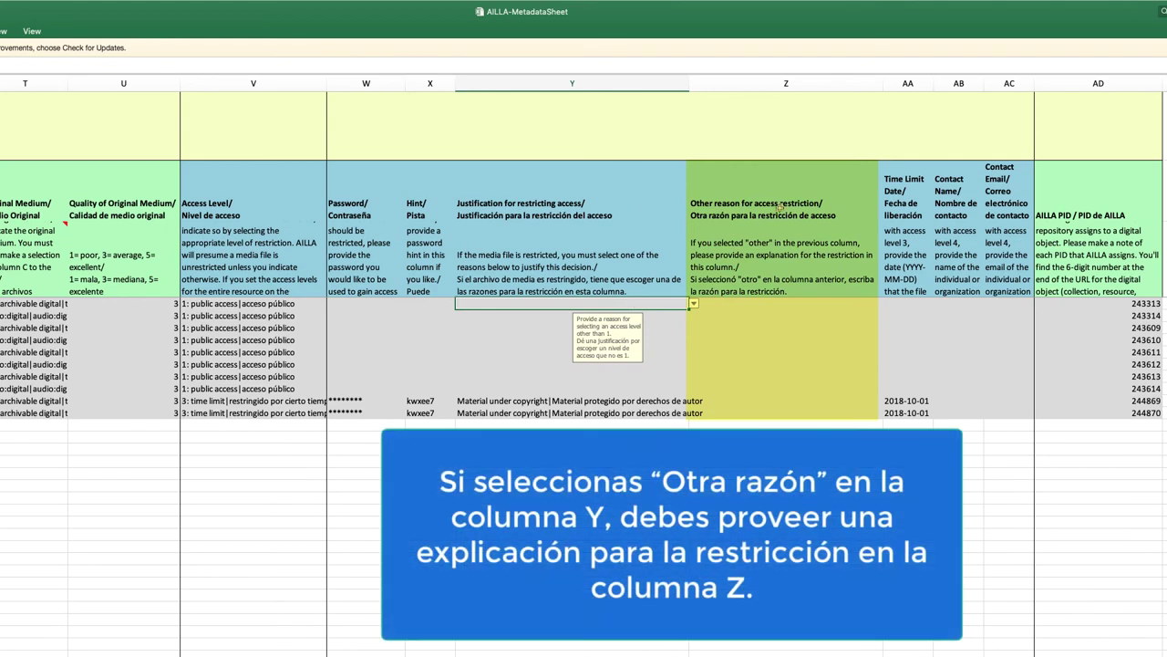
# - Review the headers and instructions for Other reason for access restriction, Time Limit Date and Contact Name
pyautogui.click(857, 199)
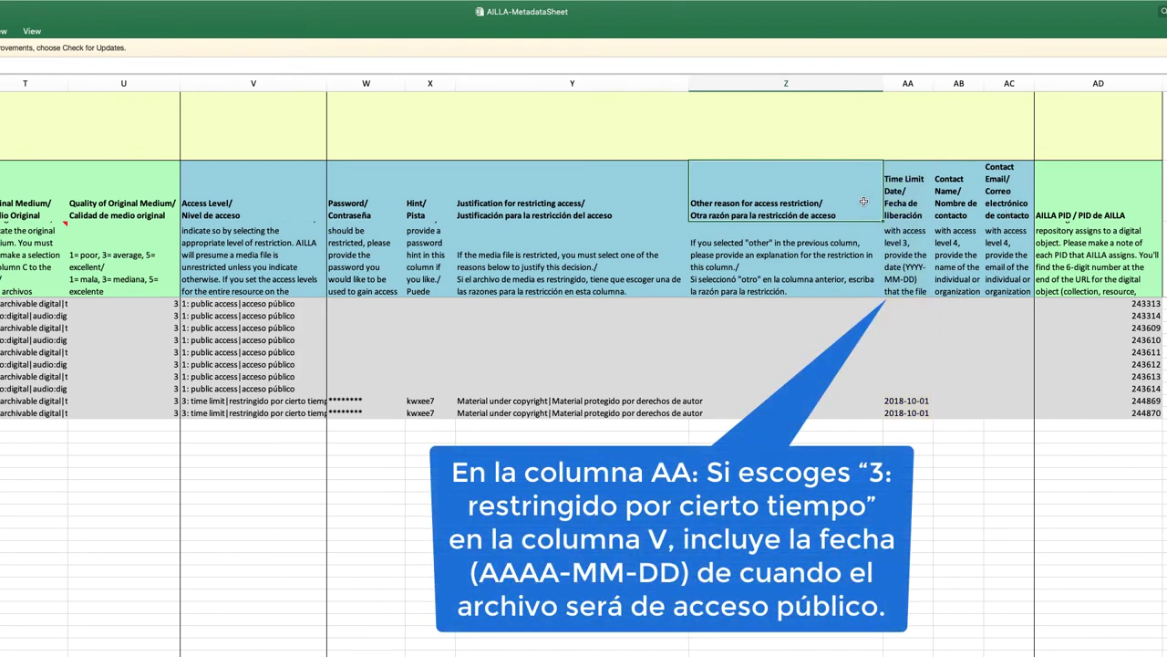
pyautogui.click(926, 187)
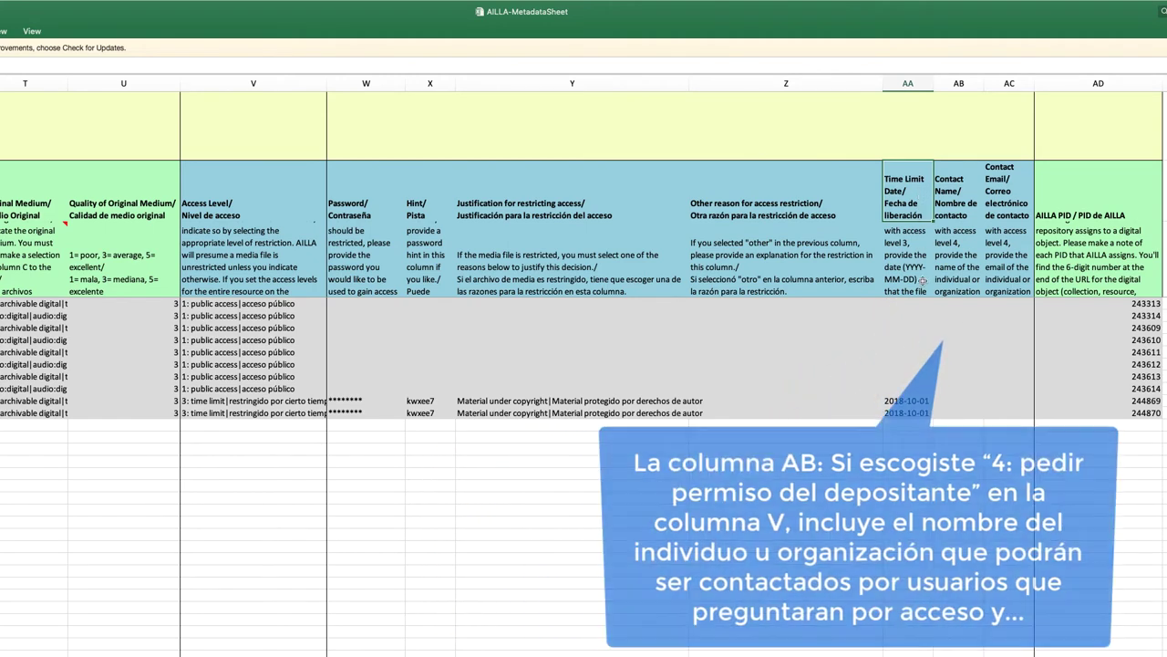
pyautogui.click(972, 173)
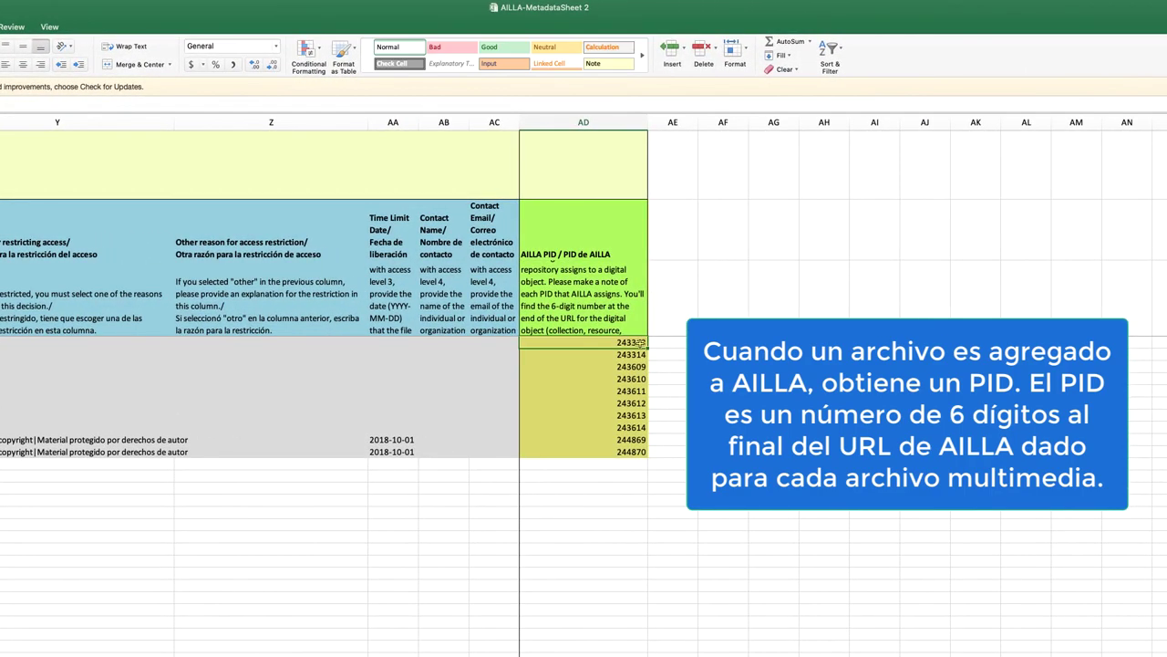
# - Review the example AILLA PID entries of the second and fourth media files and the header of column AD
pyautogui.click(761, 358)
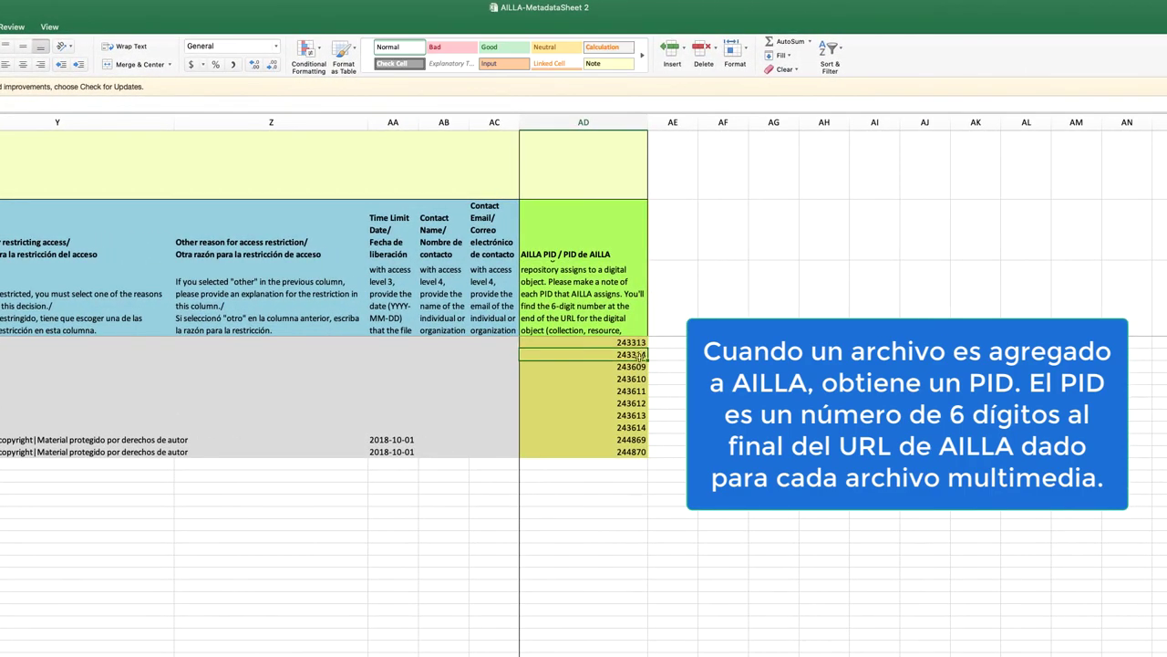
pyautogui.click(598, 377)
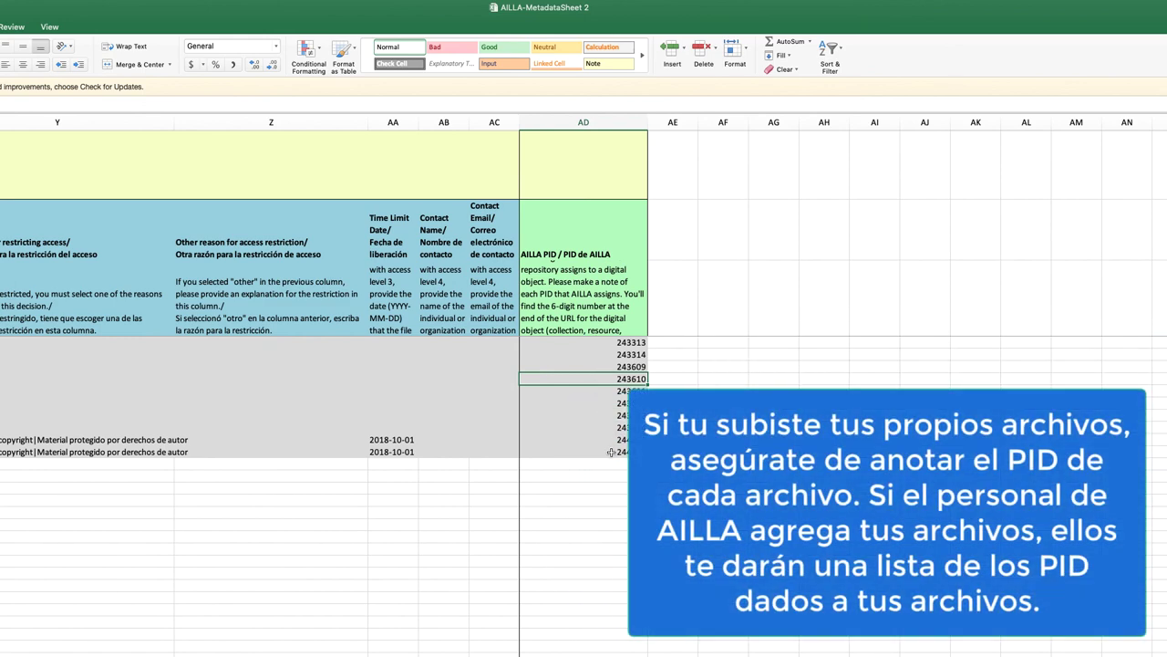
pyautogui.click(577, 226)
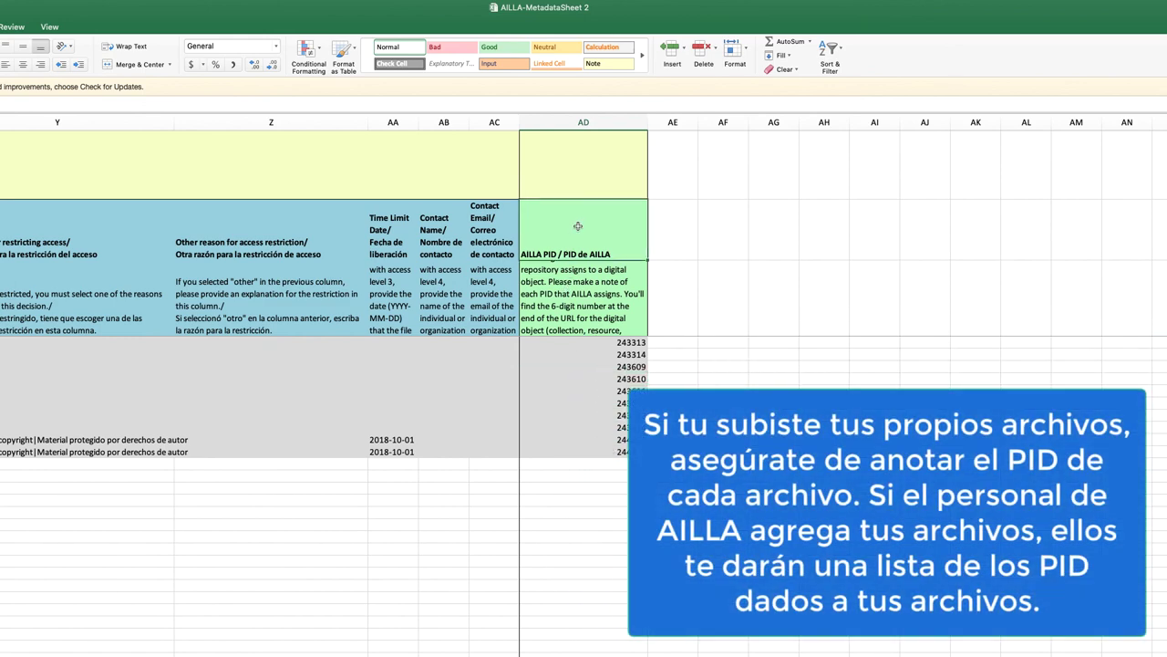